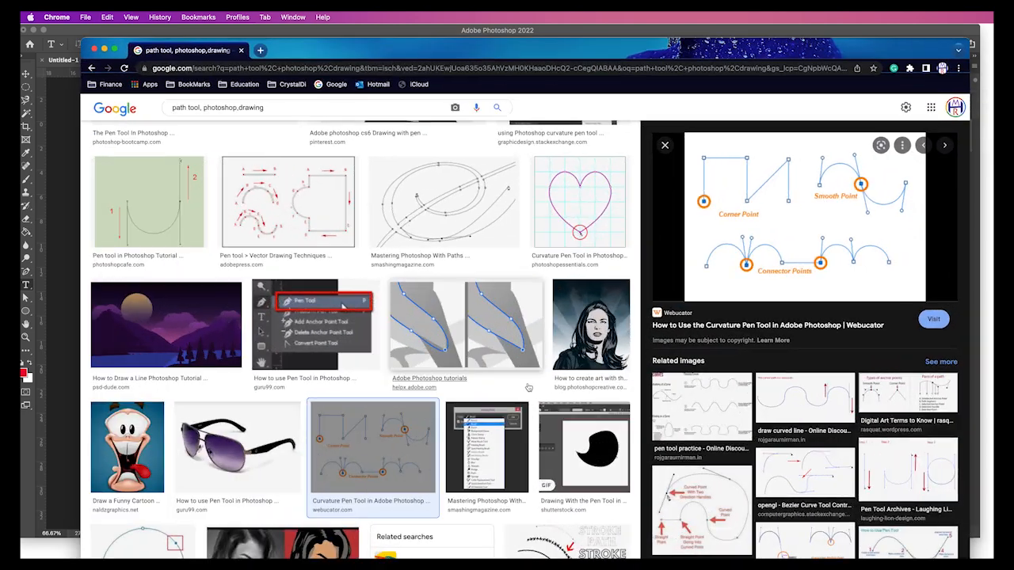
Search Google Images for "circular logos".
triple_click(281, 107)
text(c)
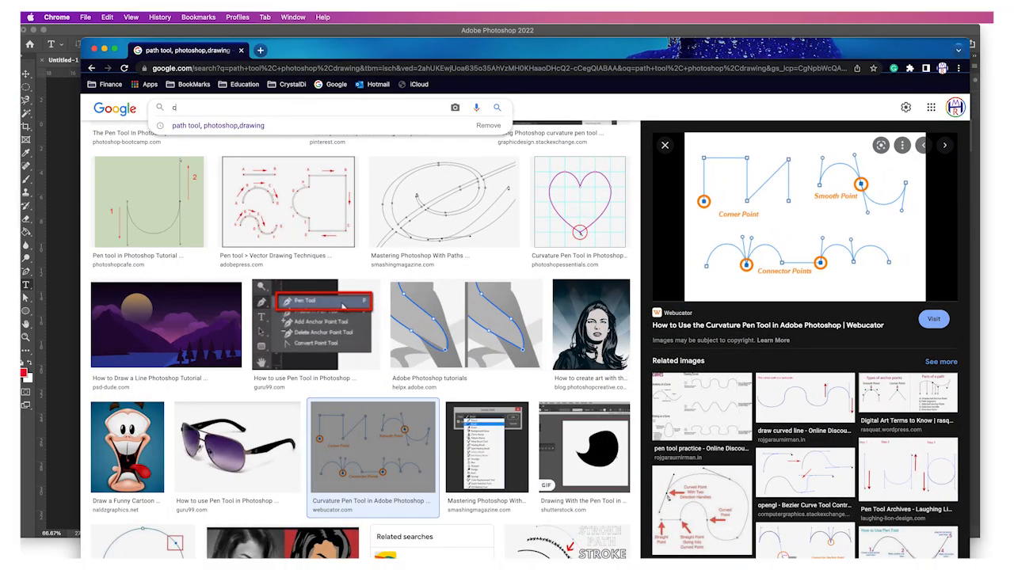
text(ircular logos)
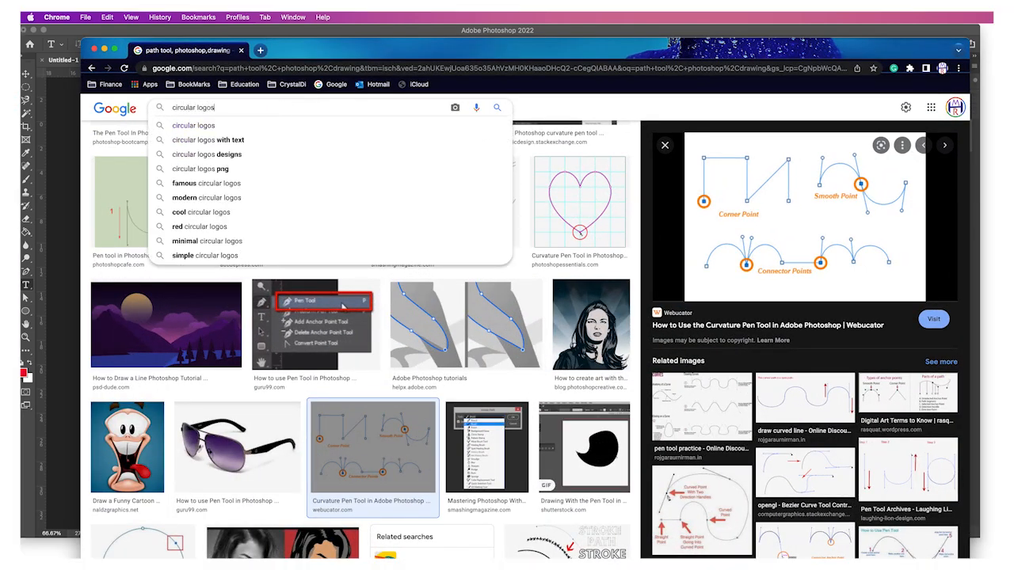
key(Return)
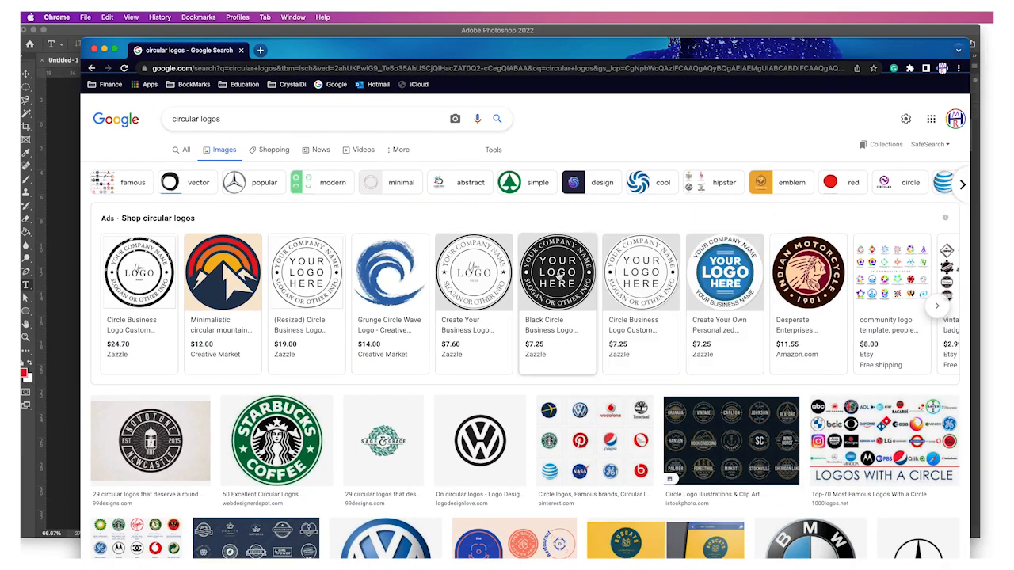
Switch to Photoshop and draw a red ellipse about 24.2 by 23.3 in on a new layer, filling most of the canvas.
click(74, 221)
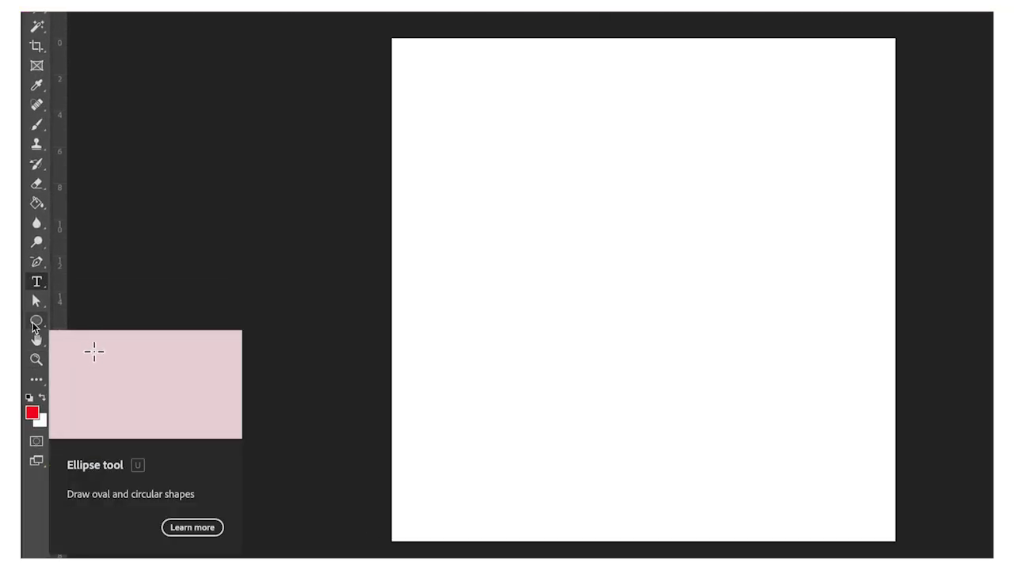
click(34, 327)
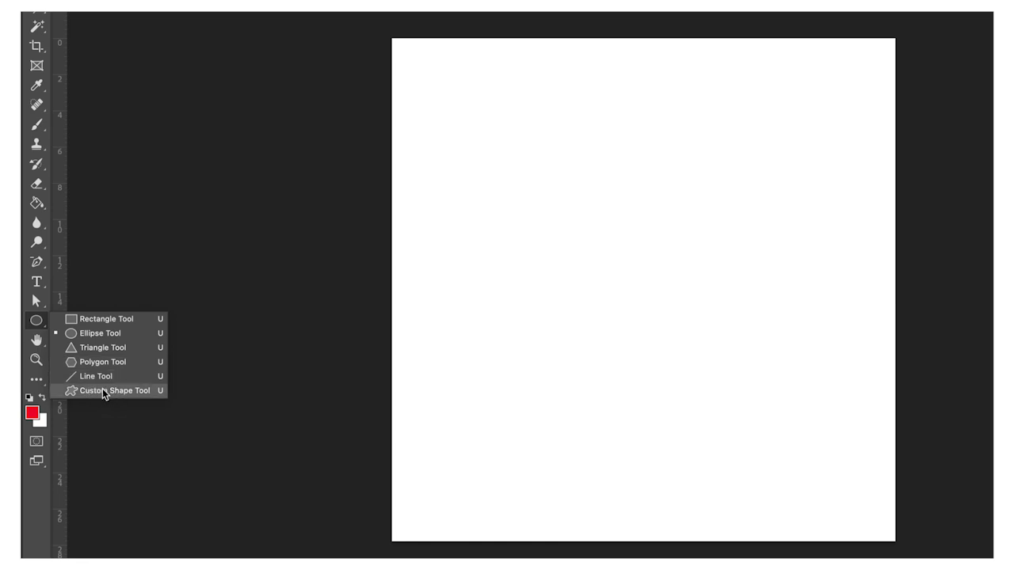
click(90, 334)
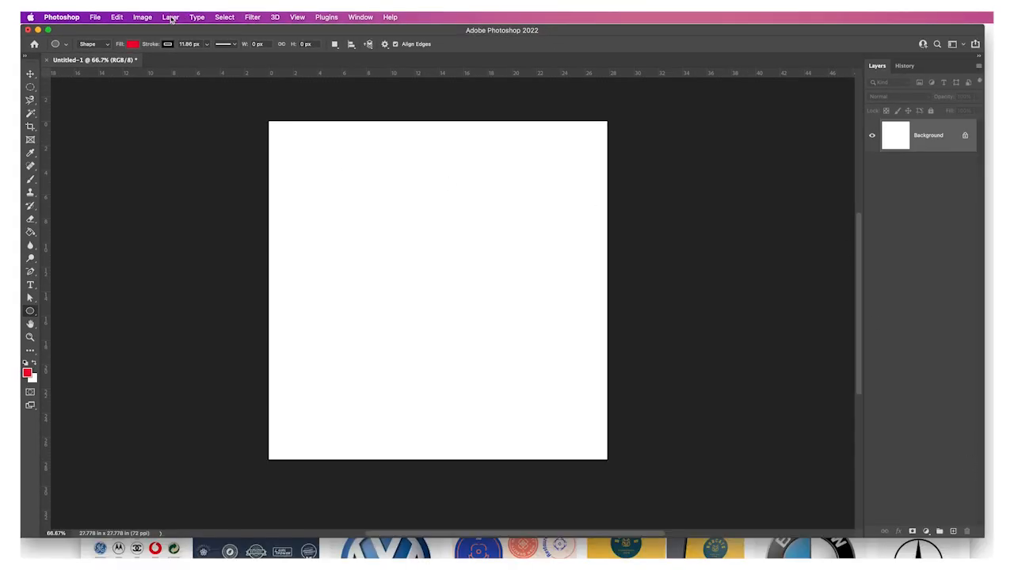
click(170, 18)
mouse_move(190, 31)
click(320, 35)
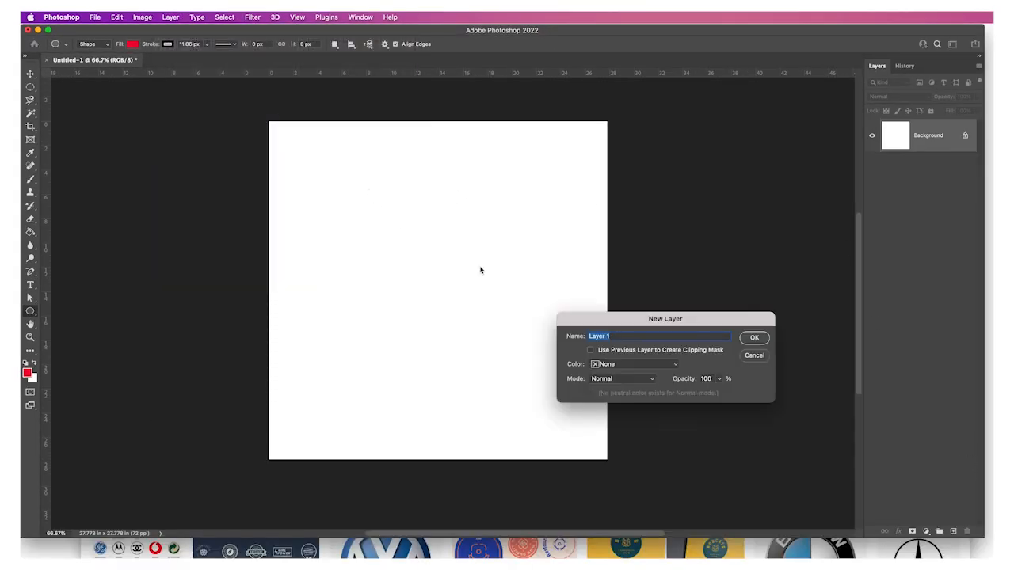
click(752, 337)
drag(290, 148, 585, 428)
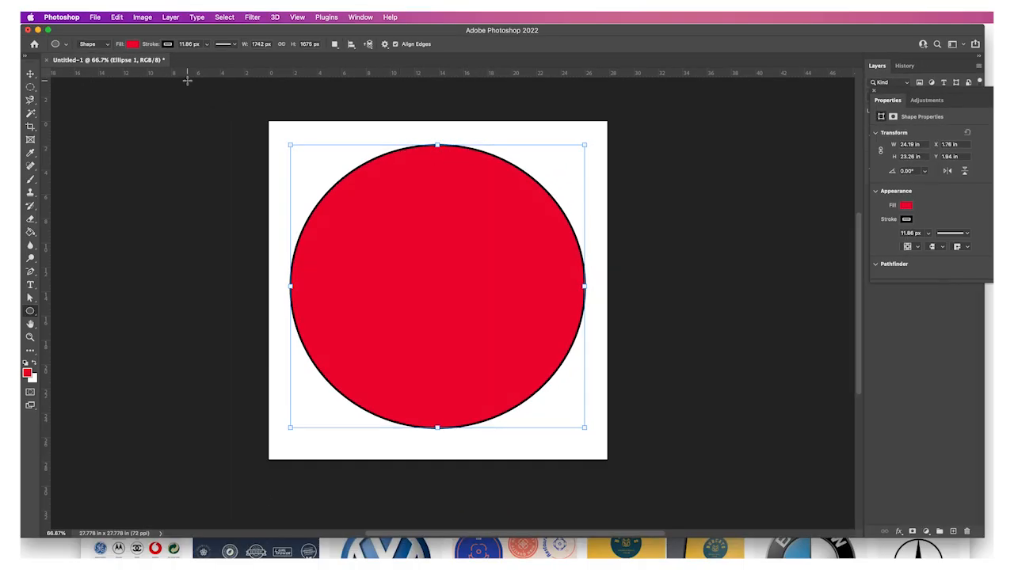
Set the red ellipse's stroke width to 15.97 px.
click(208, 47)
click(207, 44)
click(210, 47)
mouse_move(211, 61)
mouse_down()
mouse_move(234, 60)
mouse_move(210, 62)
mouse_up()
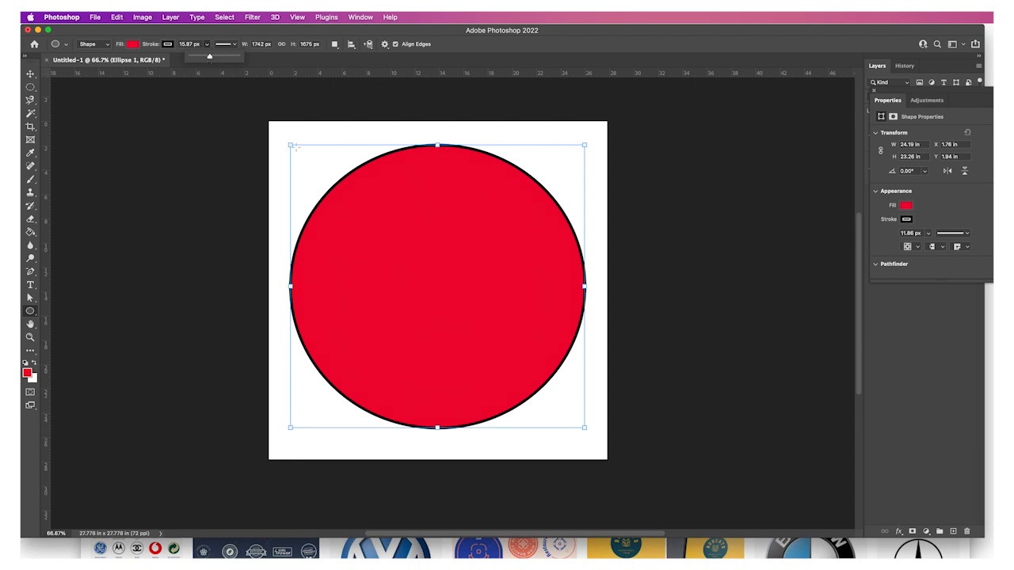
Shrink the red ellipse to about 18.6 by 17.9 in and move it slightly up and left on the canvas.
drag(291, 146, 328, 181)
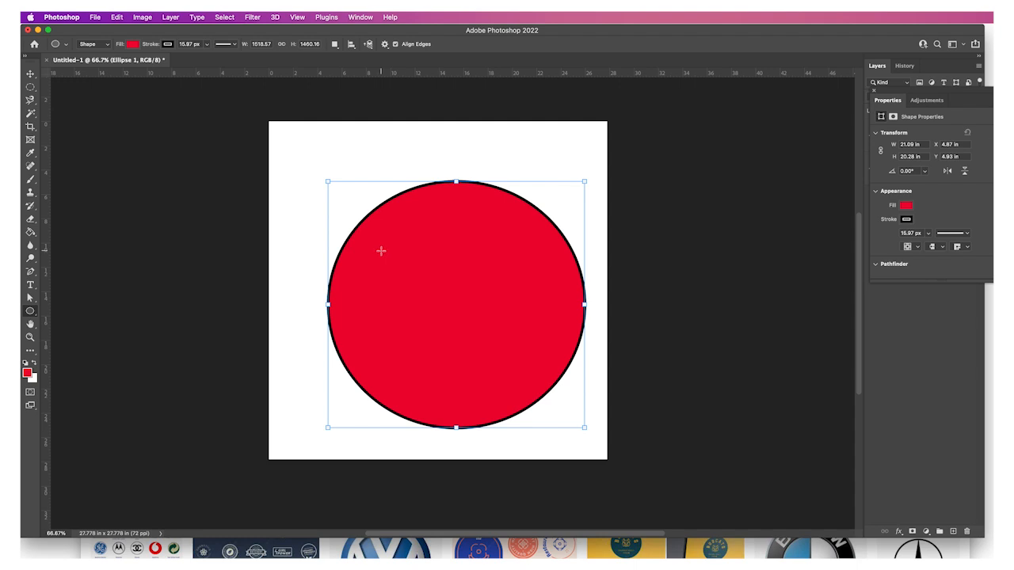
drag(584, 427, 554, 399)
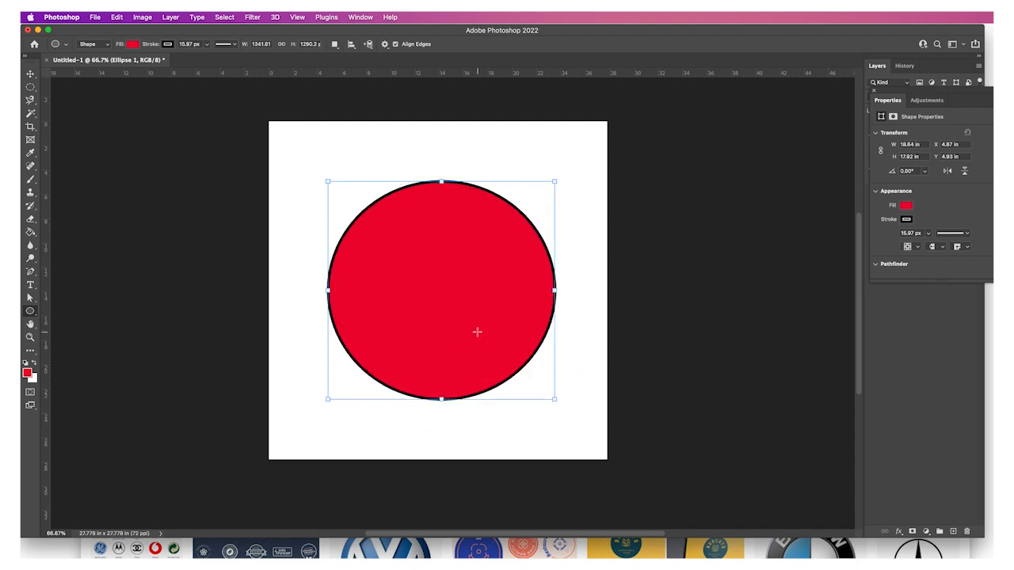
drag(462, 319, 455, 309)
key(z)
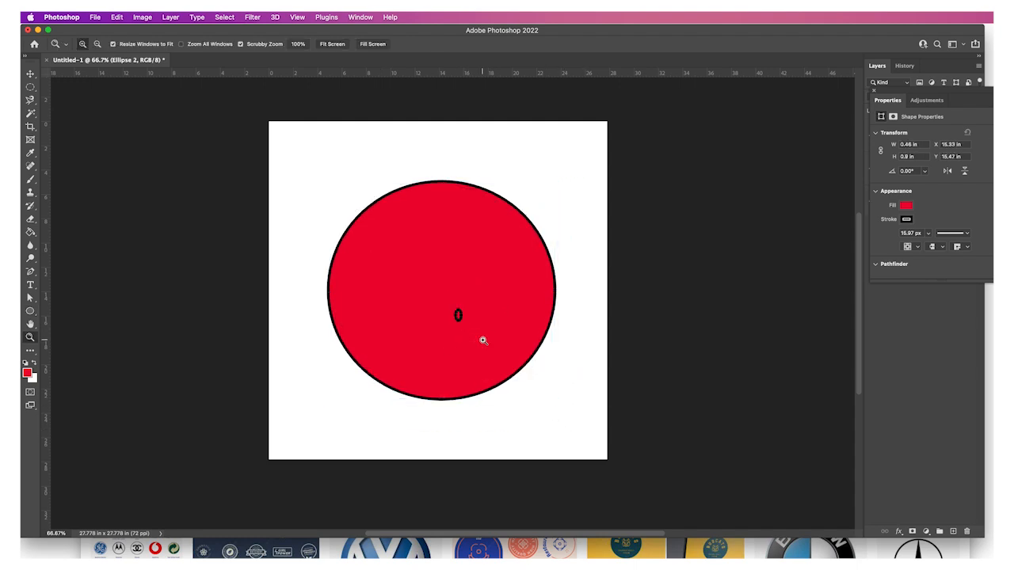
key(super+z)
click(30, 73)
drag(436, 252, 427, 242)
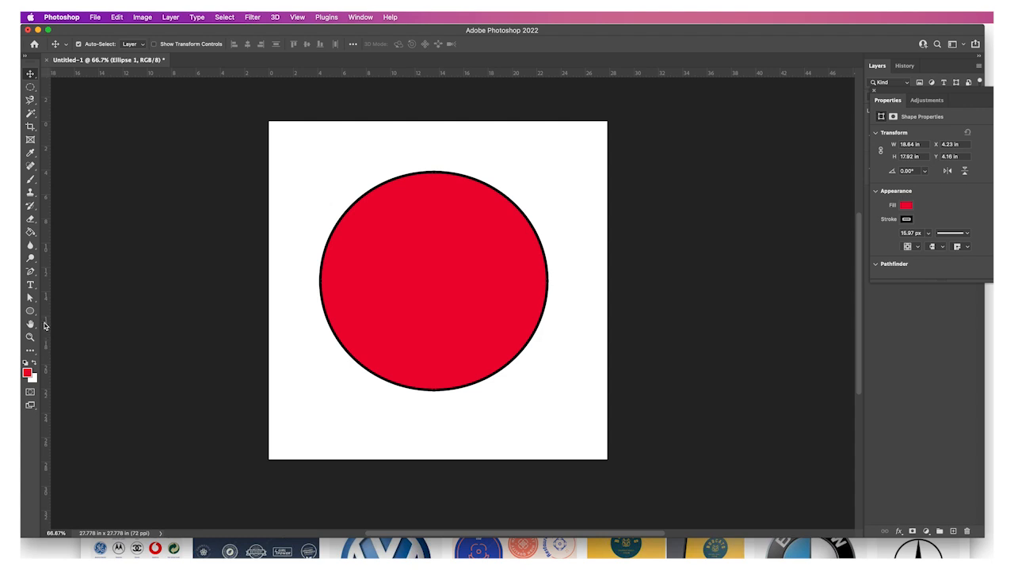
Add type along the red circle's outer edge and replace the placeholder text with "This Our Store".
click(31, 286)
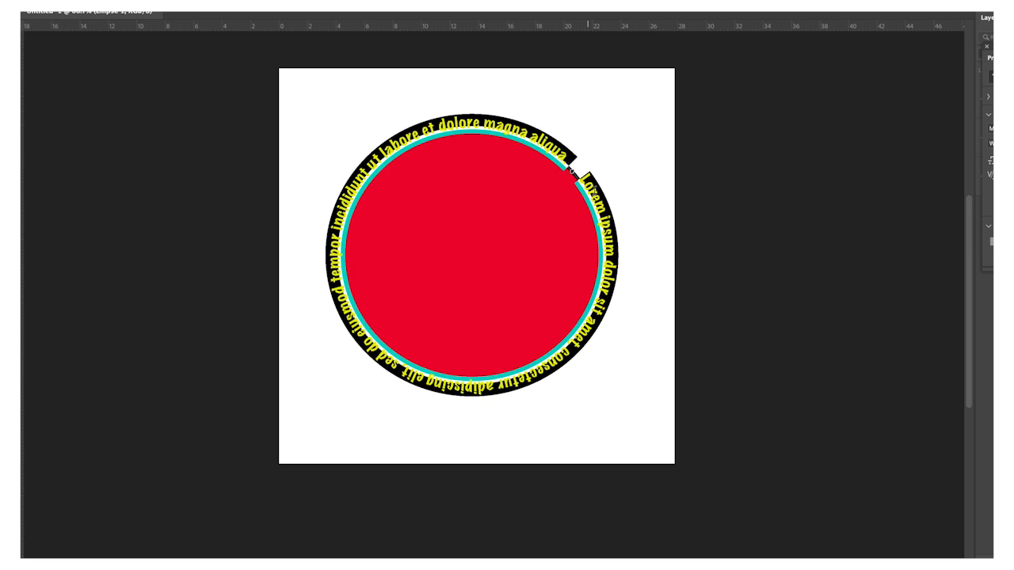
click(566, 152)
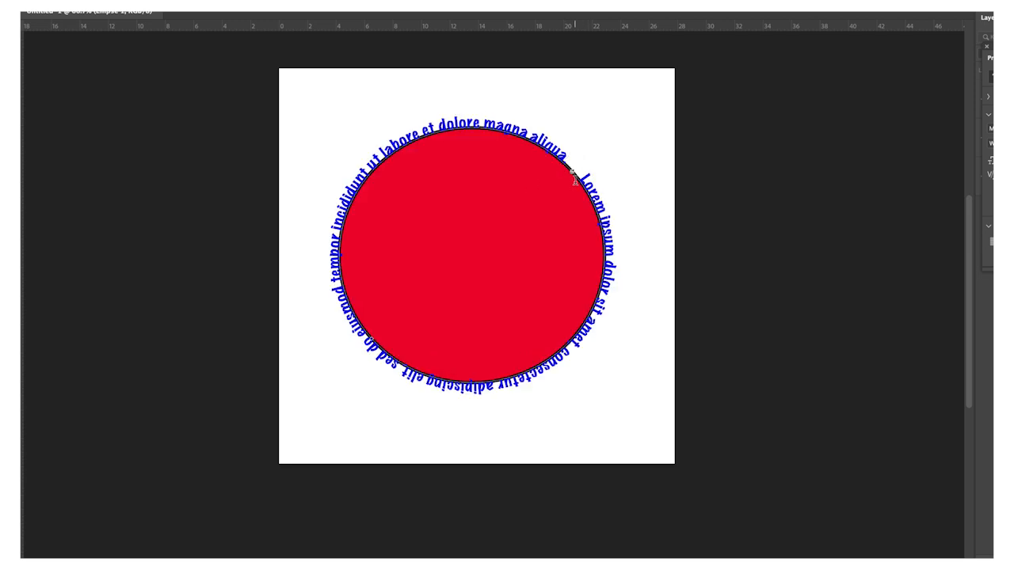
mouse_move(571, 161)
mouse_down()
mouse_move(432, 123)
mouse_move(421, 355)
mouse_move(601, 222)
mouse_move(584, 173)
mouse_up()
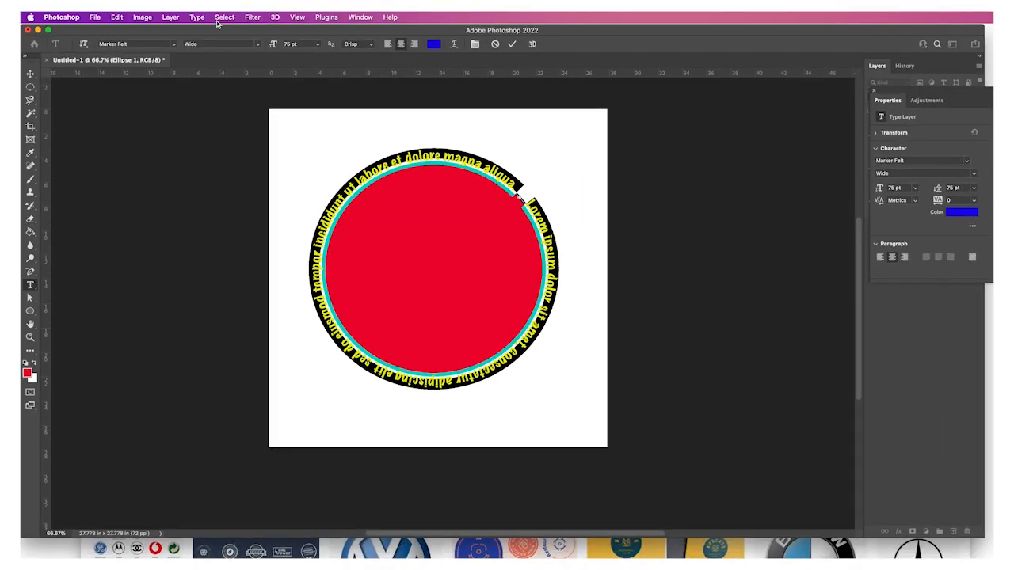
click(224, 16)
key(BackSpace)
text(This Our)
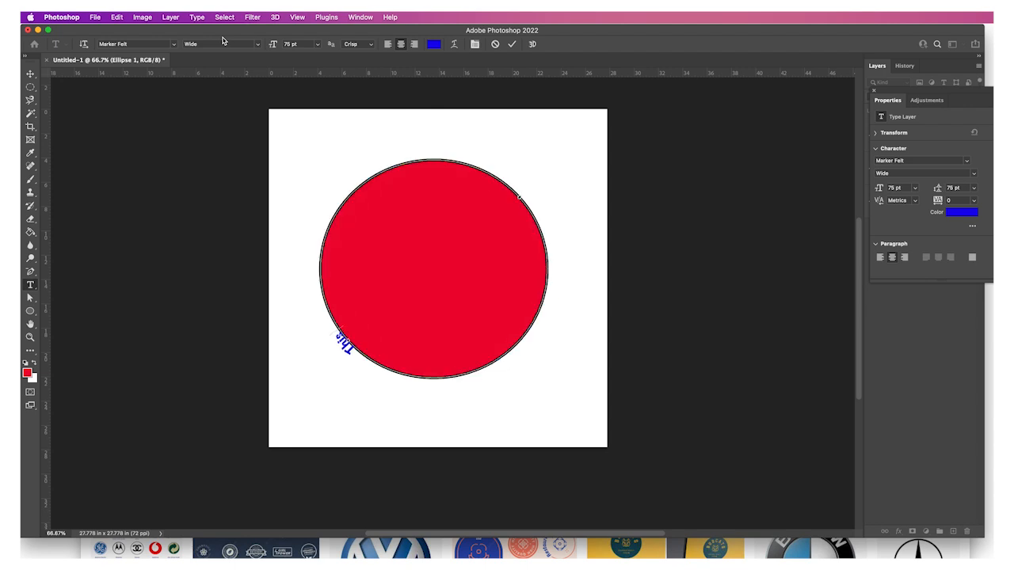
text( Store)
Set the font size of the "This Our Store" text to 134 pt.
drag(377, 369, 309, 310)
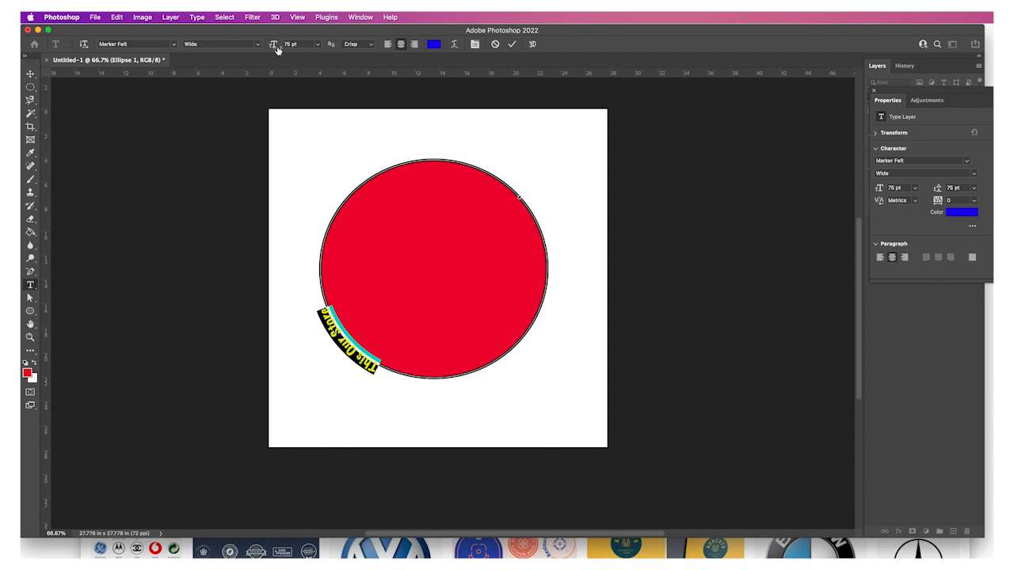
drag(277, 50, 304, 50)
click(430, 393)
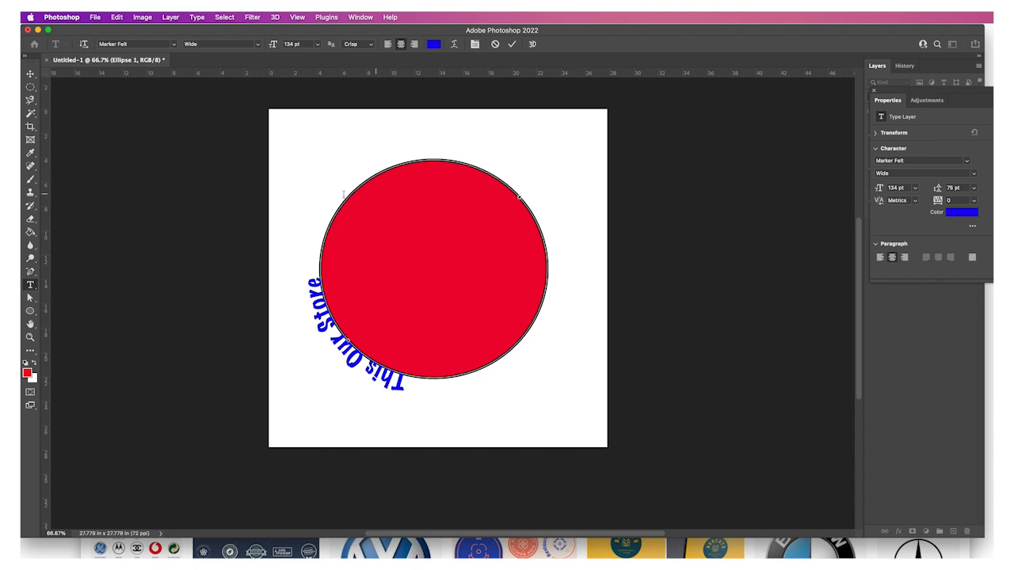
Slide the curved text along its path with the Path Selection tool so it is centred over the circle's top.
click(30, 298)
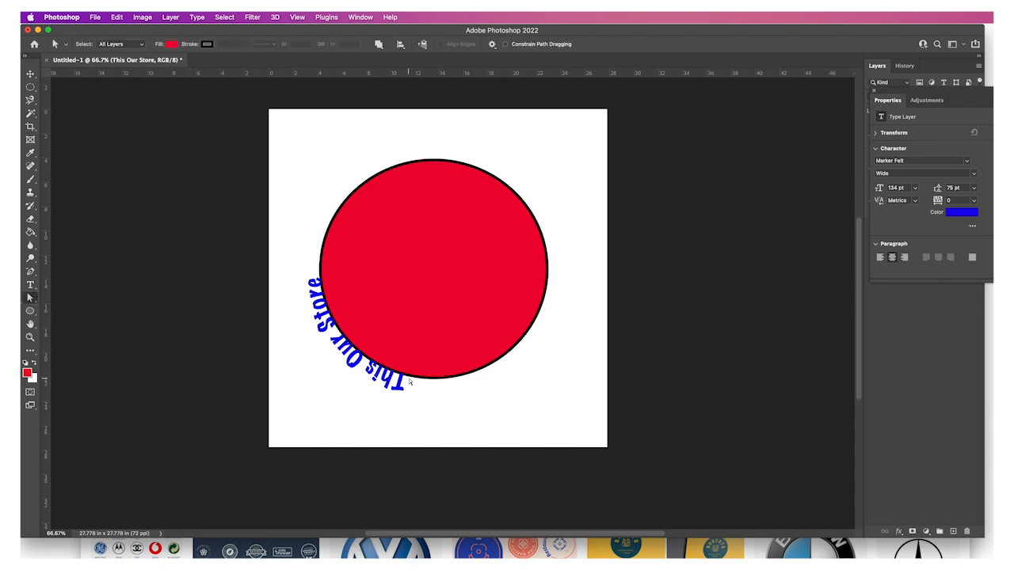
drag(408, 381, 318, 268)
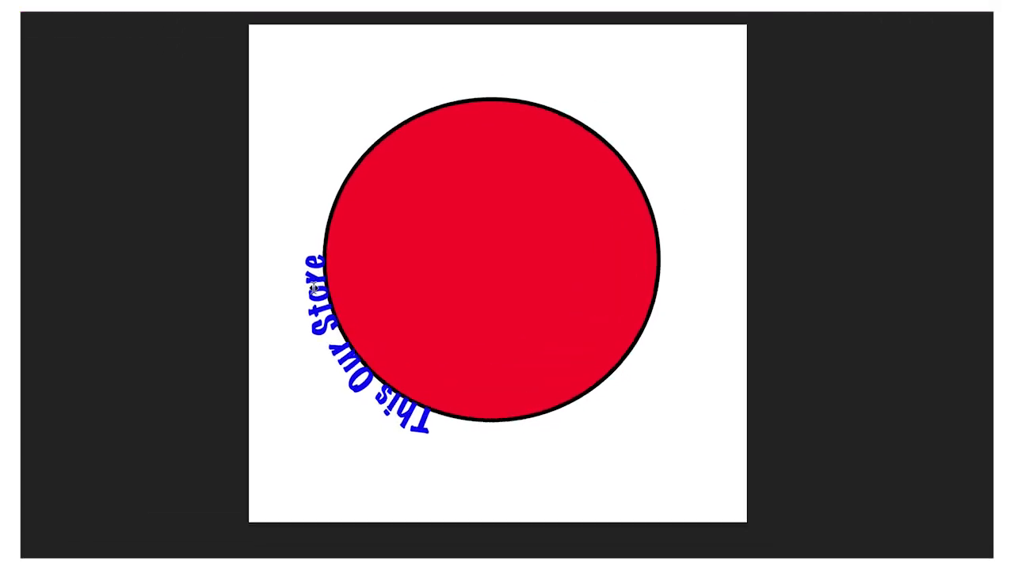
drag(324, 291, 519, 72)
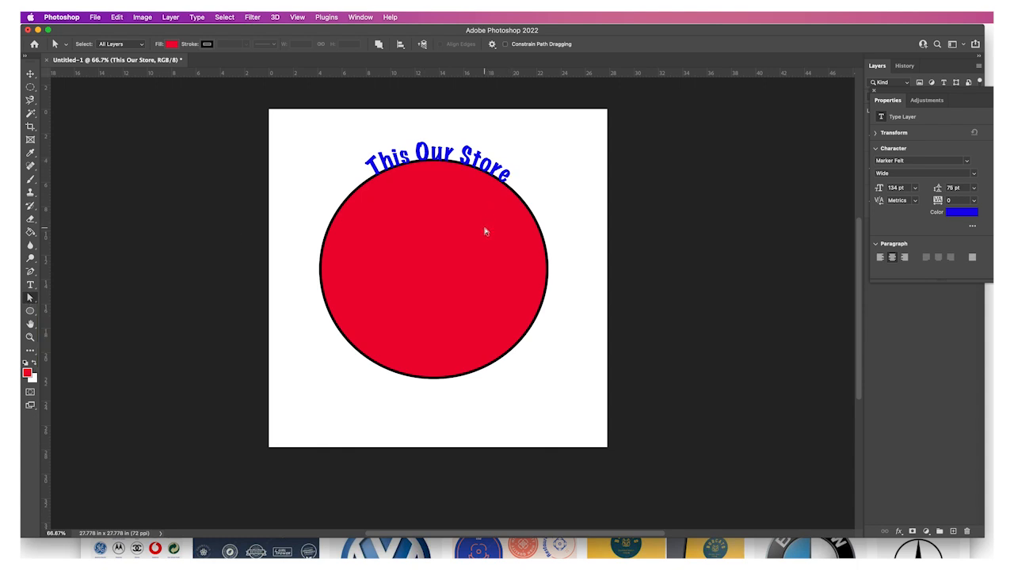
Check the reference logos in Chrome, return to Photoshop and replace the curved text with "YOUR COMPANY NAME".
key(super+Tab)
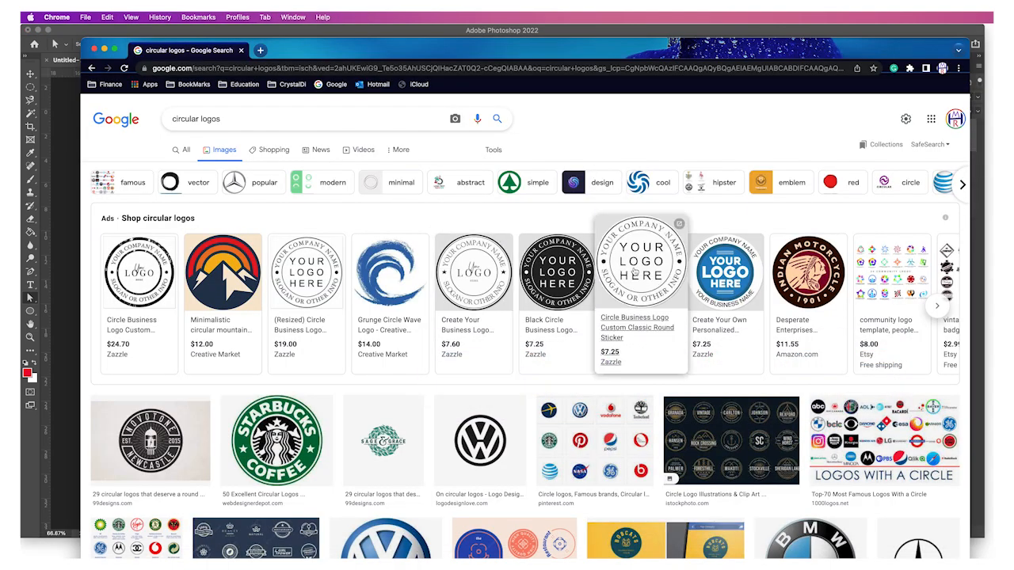
key(super+Tab)
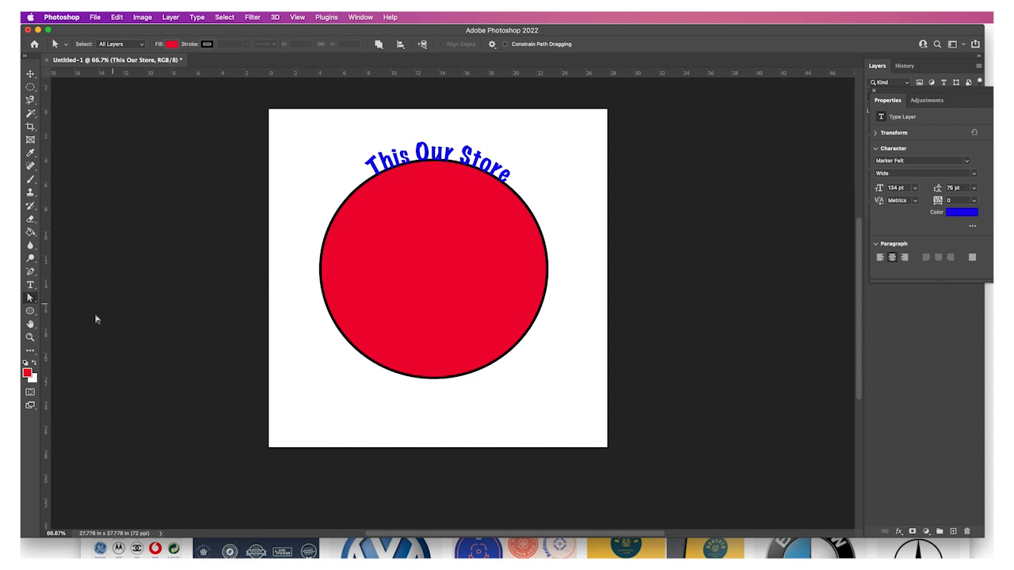
click(30, 284)
drag(374, 168, 509, 174)
text(YOUR COM)
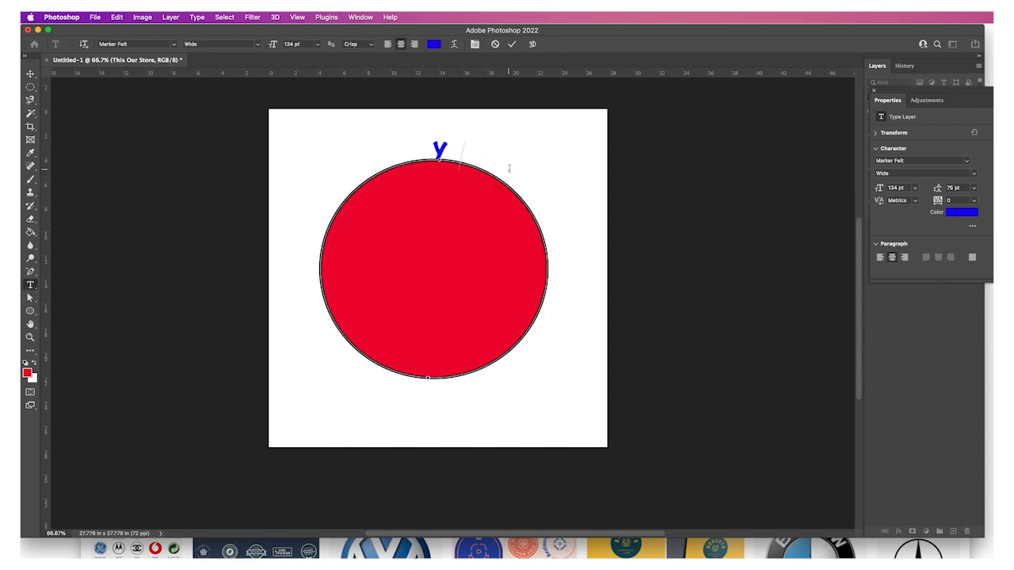
text(PAN)
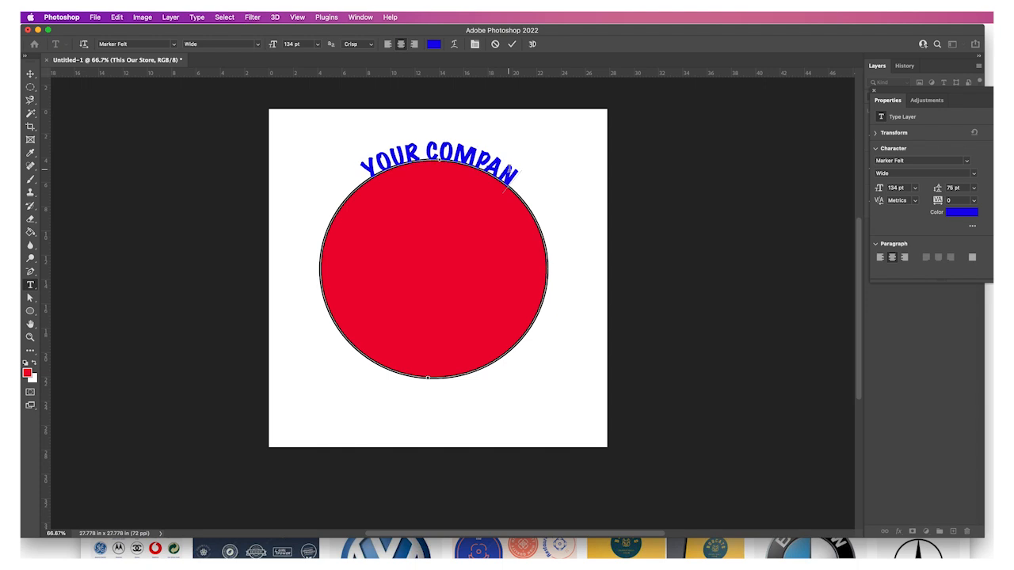
text(Y NAME)
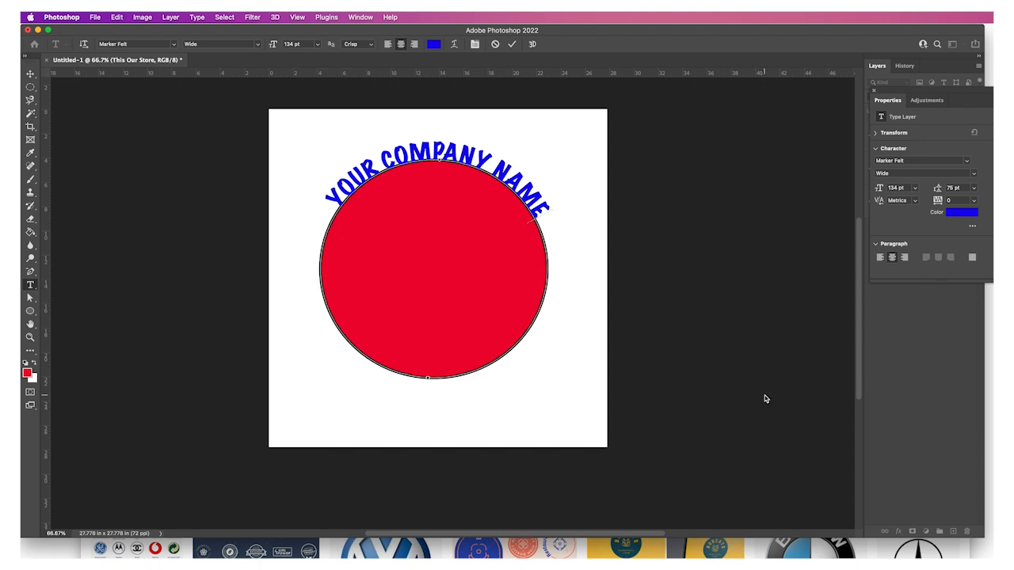
Close the floating shape and type properties and add a new layer above the company name text.
click(874, 91)
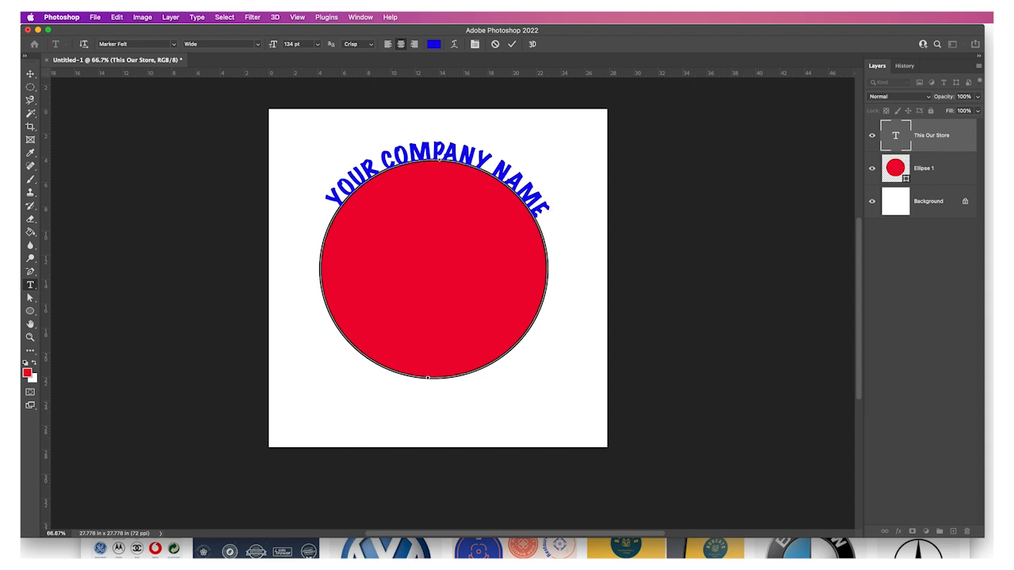
click(170, 17)
mouse_move(173, 36)
click(307, 30)
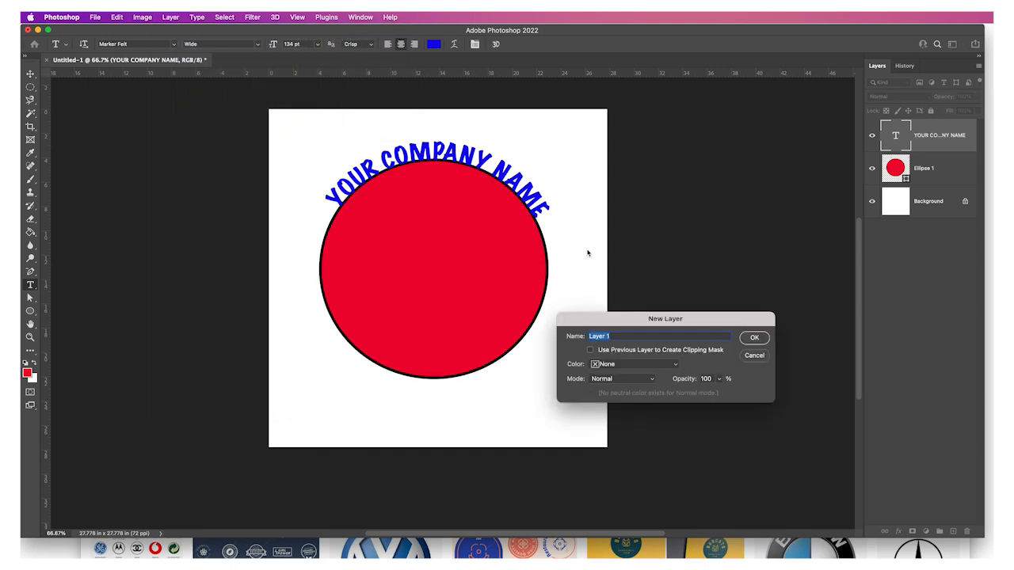
click(622, 336)
click(754, 338)
scroll(747, 337, down, 5)
scroll(261, 396, up, 3)
scroll(261, 398, up, 3)
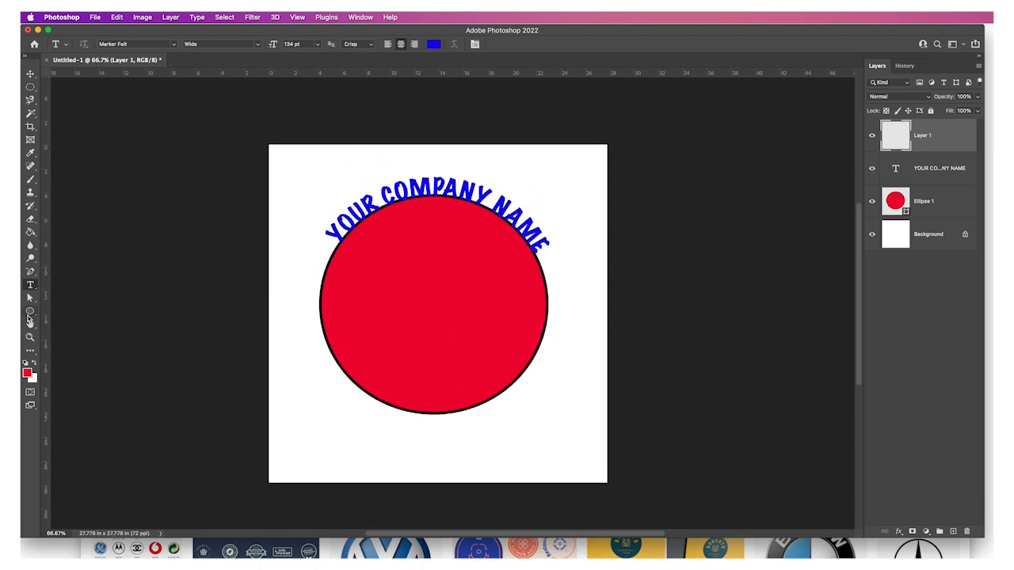
Draw a blue-filled circle about 12.76 in across inside the red circle with the Ellipse tool.
click(30, 313)
click(30, 314)
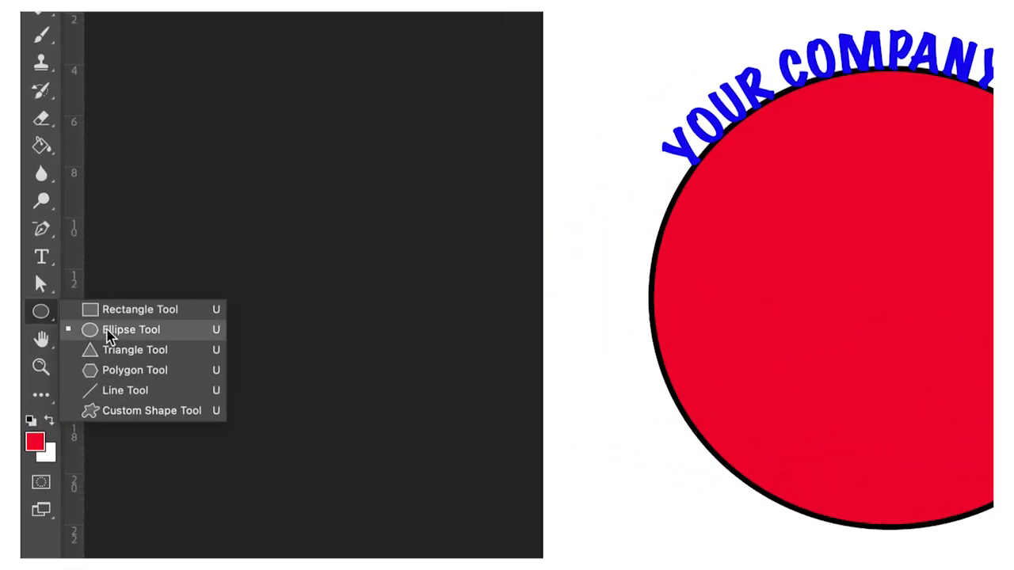
click(99, 326)
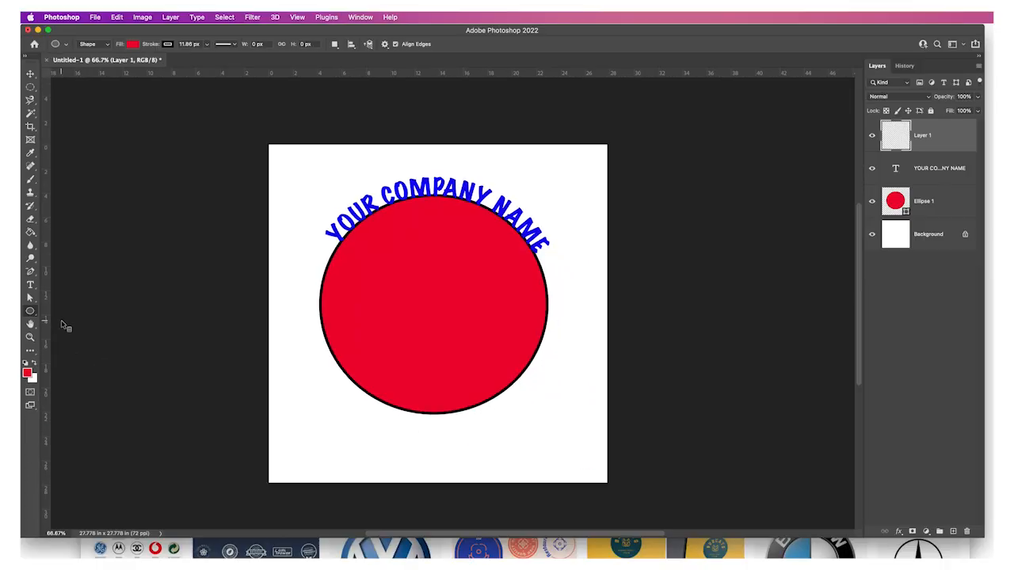
click(132, 43)
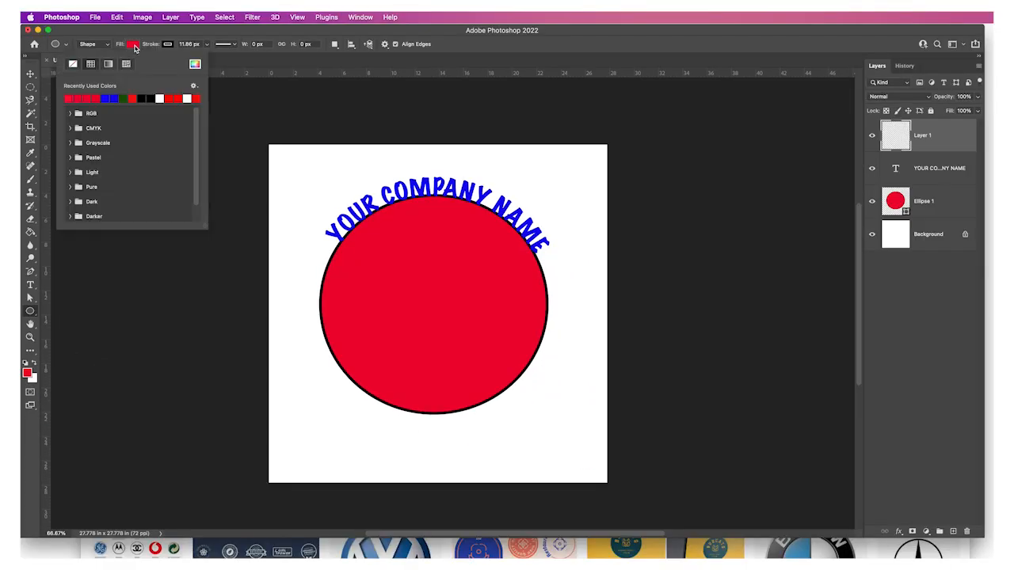
click(109, 98)
drag(361, 234, 528, 389)
Move the blue circle to the middle of the red circle and close the floating properties.
click(30, 73)
drag(423, 303, 417, 294)
drag(436, 339, 431, 334)
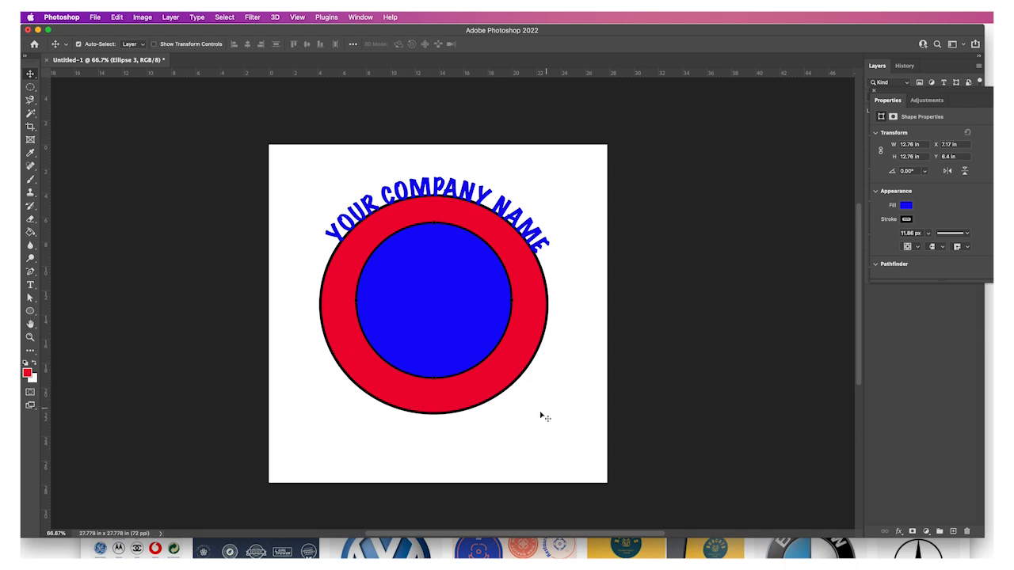
click(874, 91)
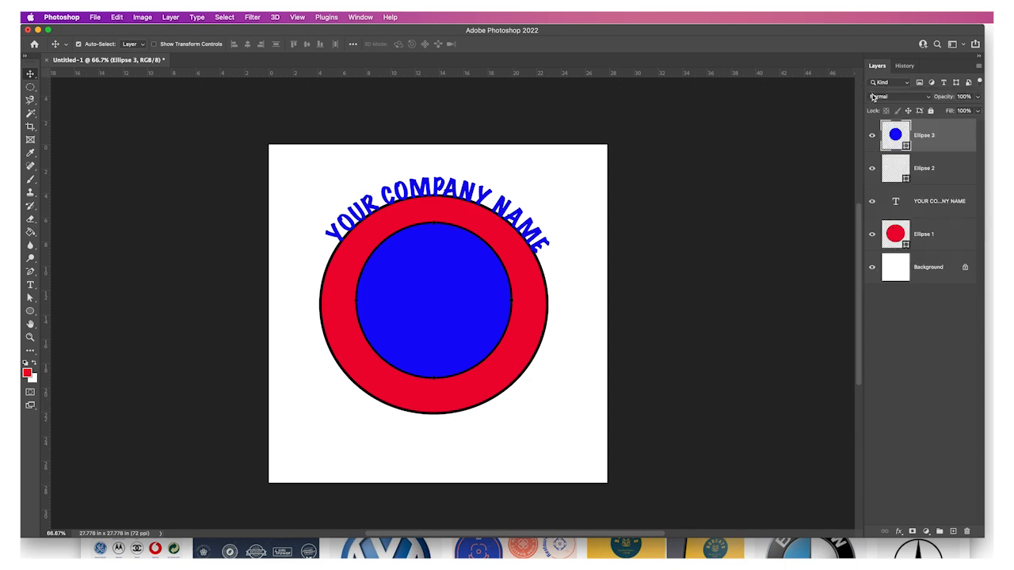
Add white path text reading "Come See Us Soon" along the lower edge of the blue circle.
click(34, 362)
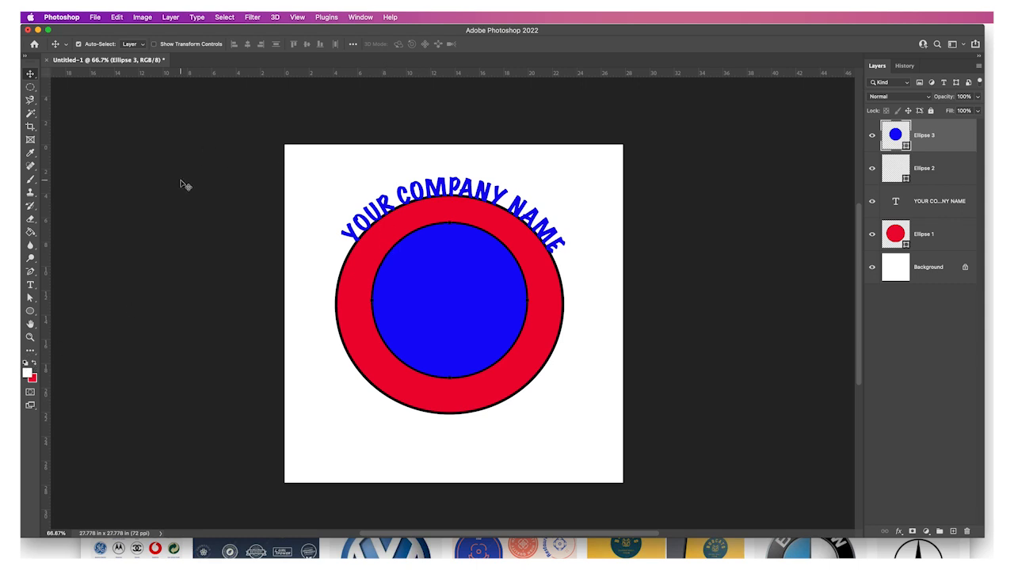
click(31, 285)
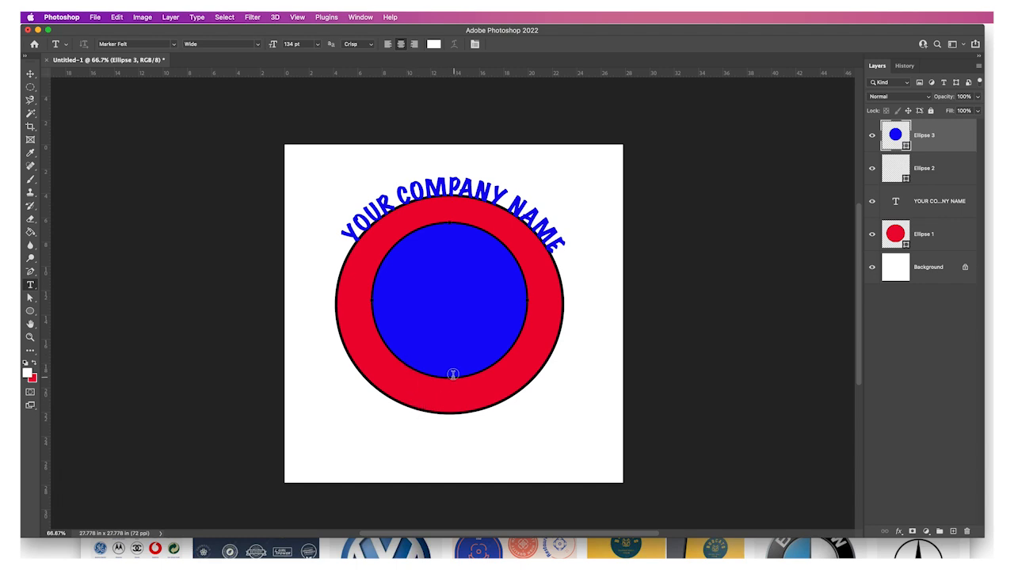
click(442, 375)
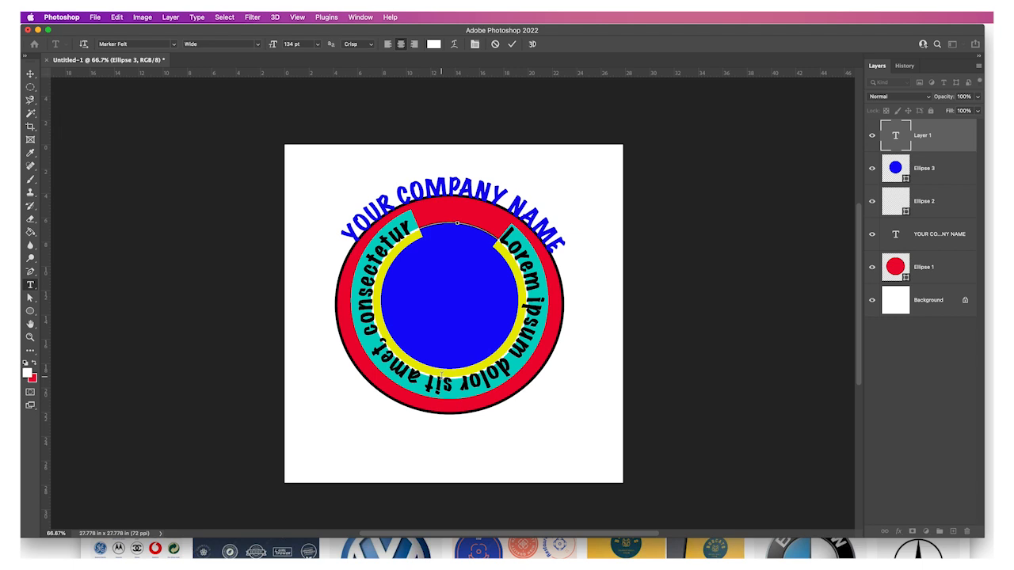
scroll(504, 350, left, 1)
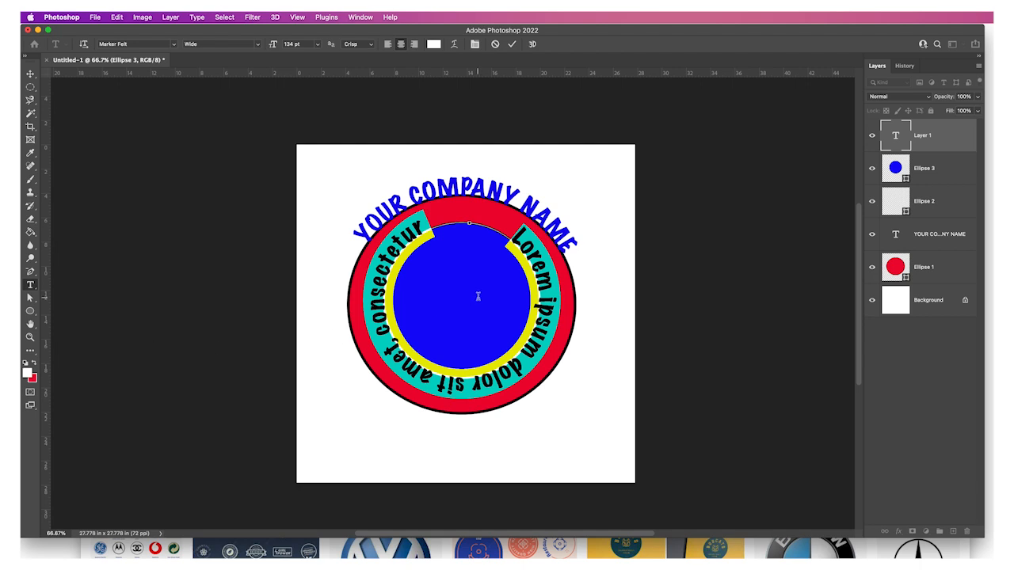
text(Come)
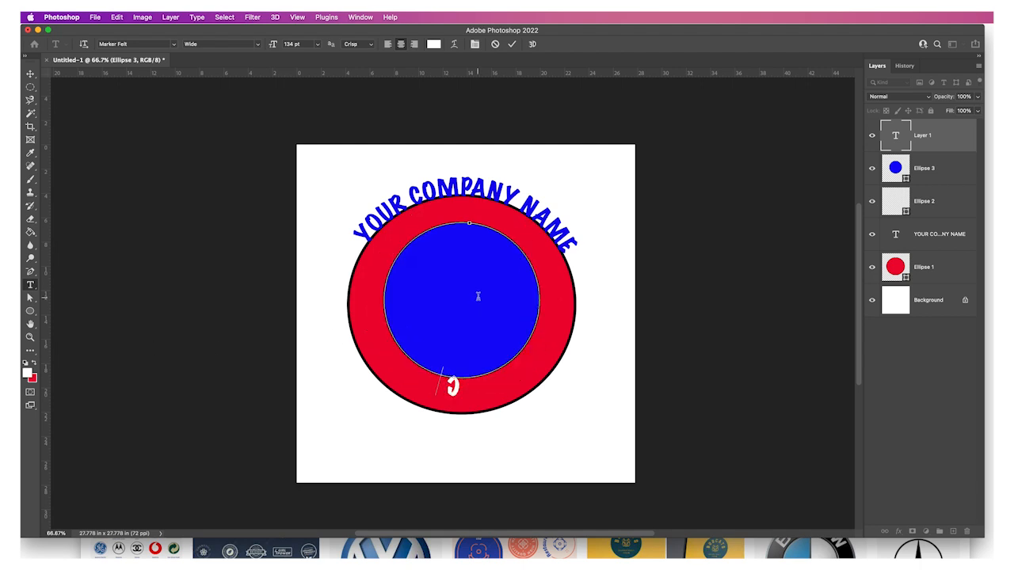
key(BackSpace)
key(BackSpace)
key(BackSpace)
text(ome See)
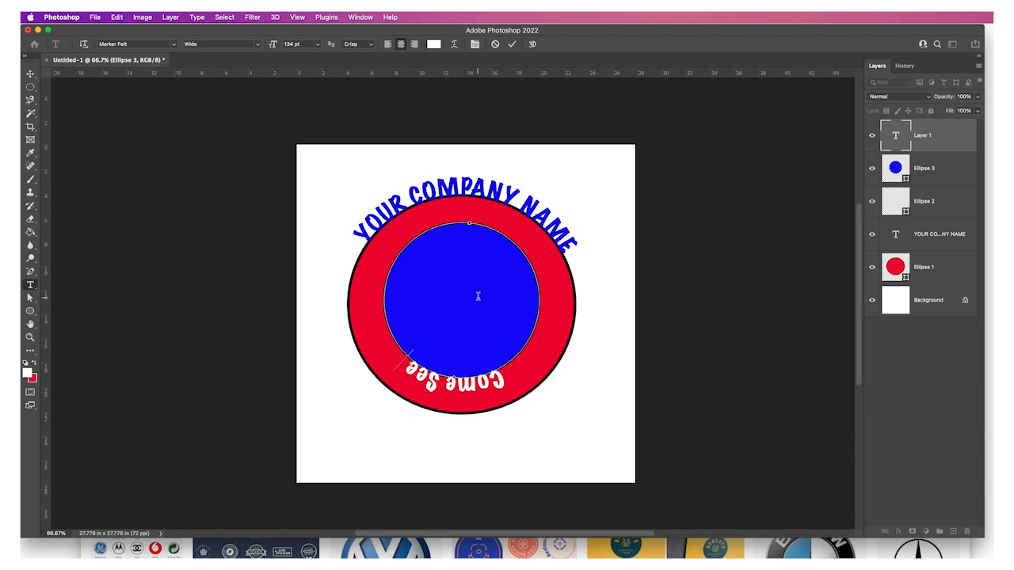
text( Us Soon)
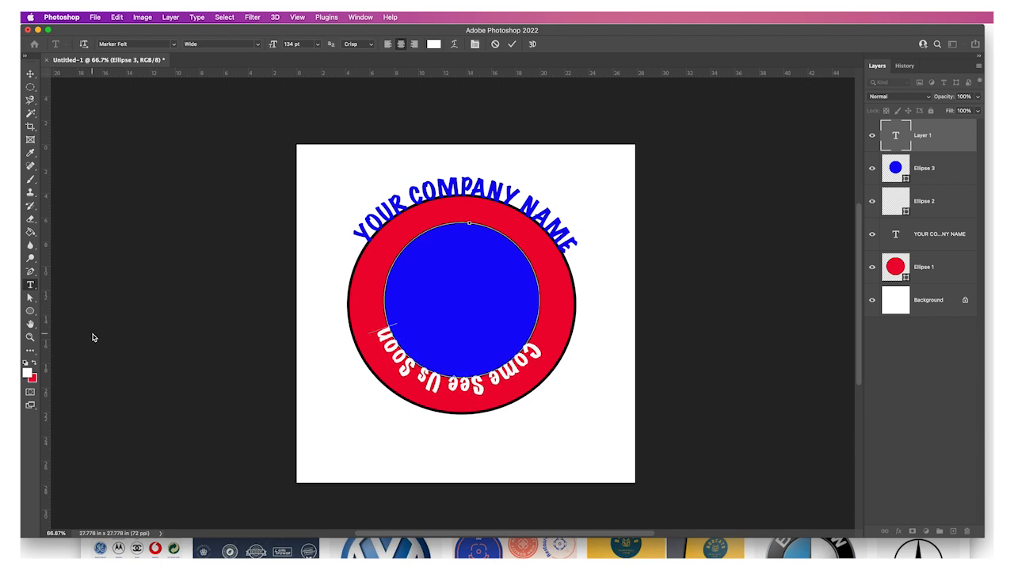
Flip "Come See Us Soon" to the inside of the blue circle so it reads upright, centred along the lower edge.
click(30, 297)
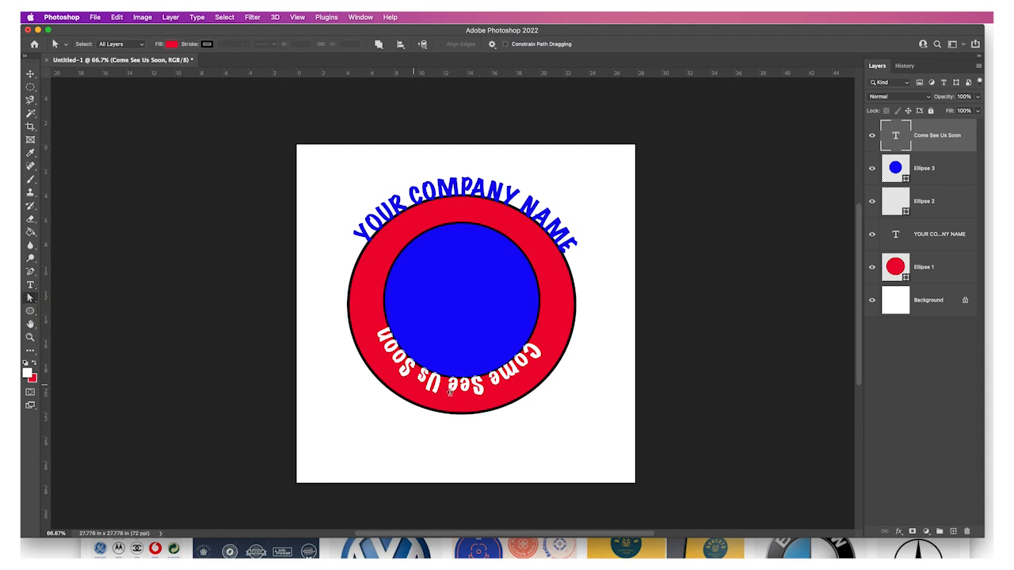
mouse_move(469, 386)
mouse_down()
mouse_move(473, 365)
mouse_move(459, 370)
mouse_up()
click(461, 423)
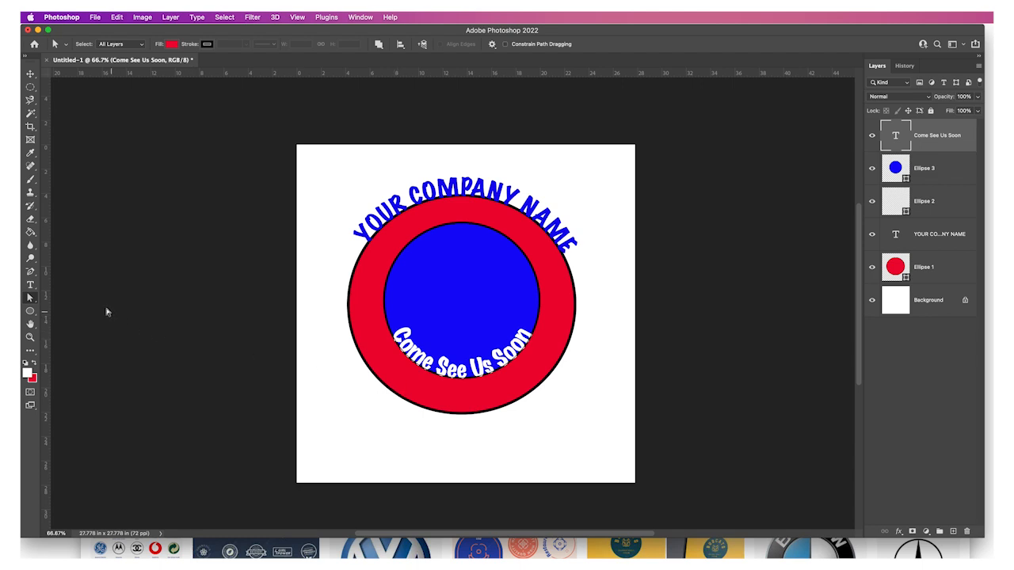
Duplicate the red circle's Ellipse 1 layer as "Ellipse 1 copy".
click(930, 270)
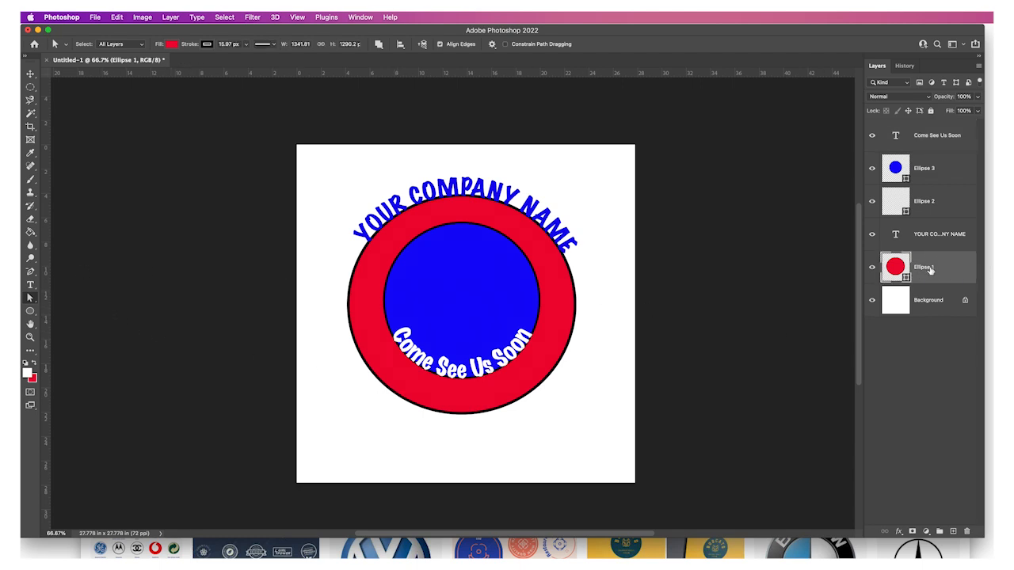
right_click(928, 269)
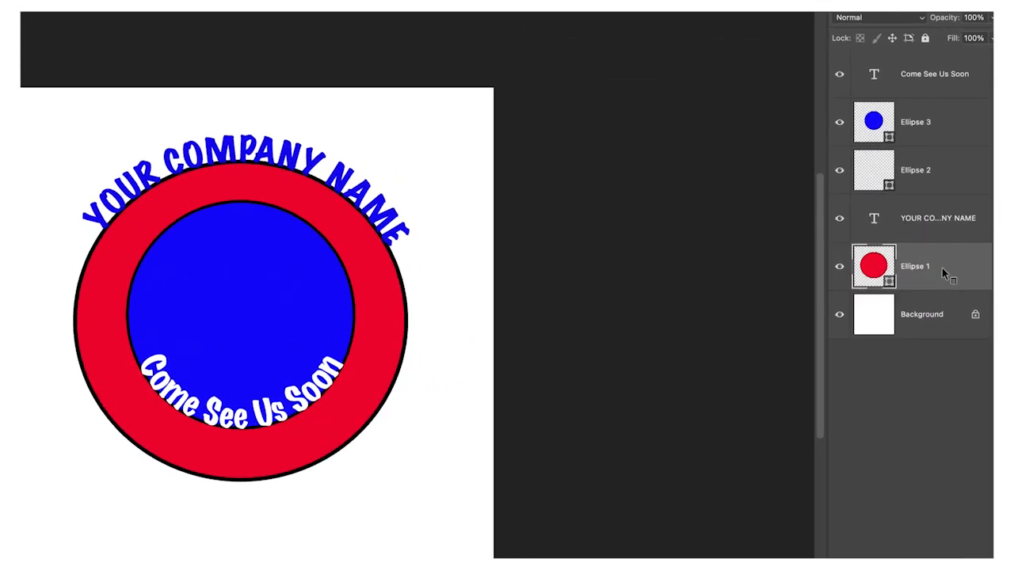
right_click(927, 270)
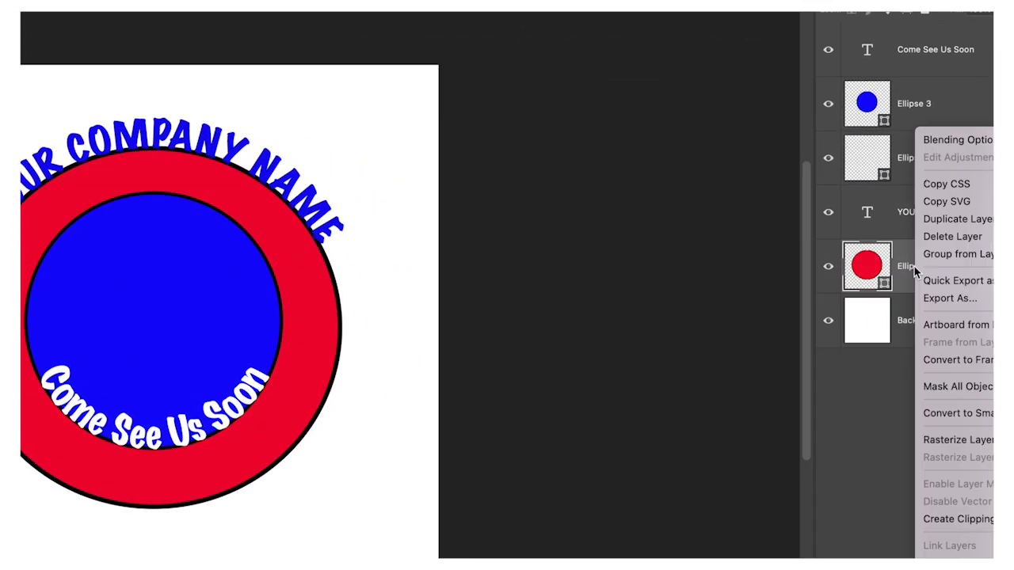
click(931, 226)
click(638, 374)
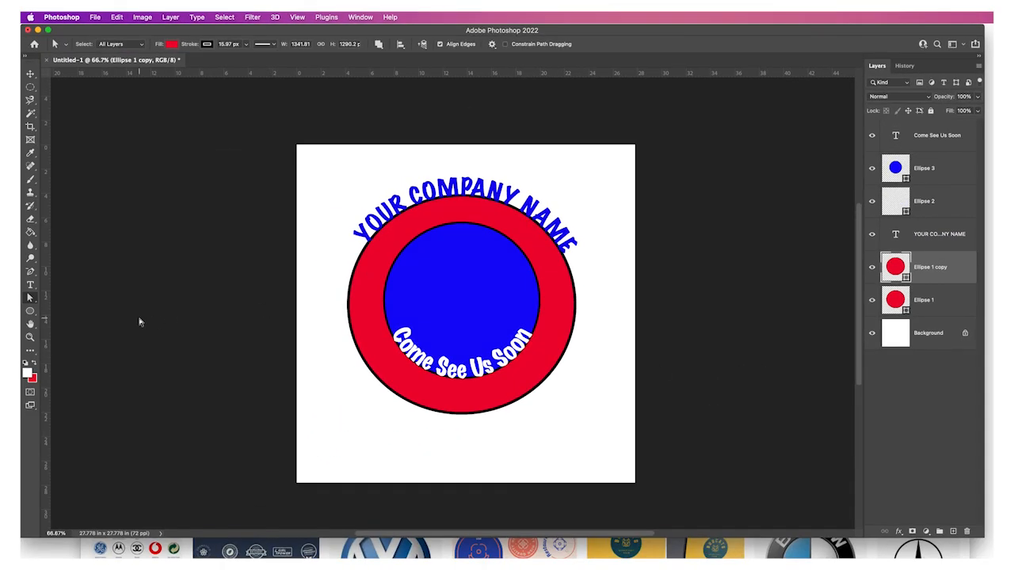
Add yellow path text reading "Open 24 Hours" on the lower edge of the duplicated red circle.
click(32, 285)
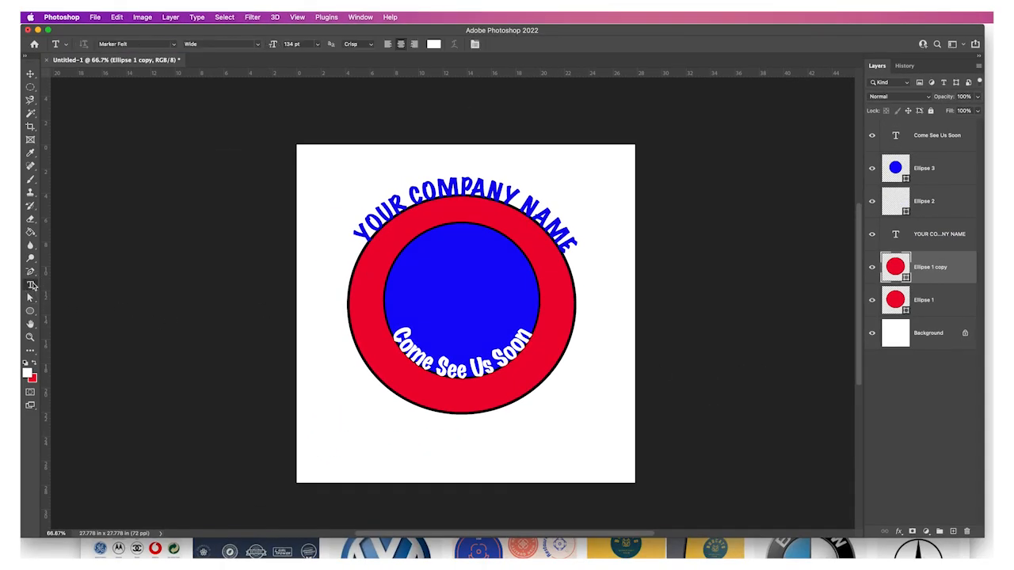
click(377, 372)
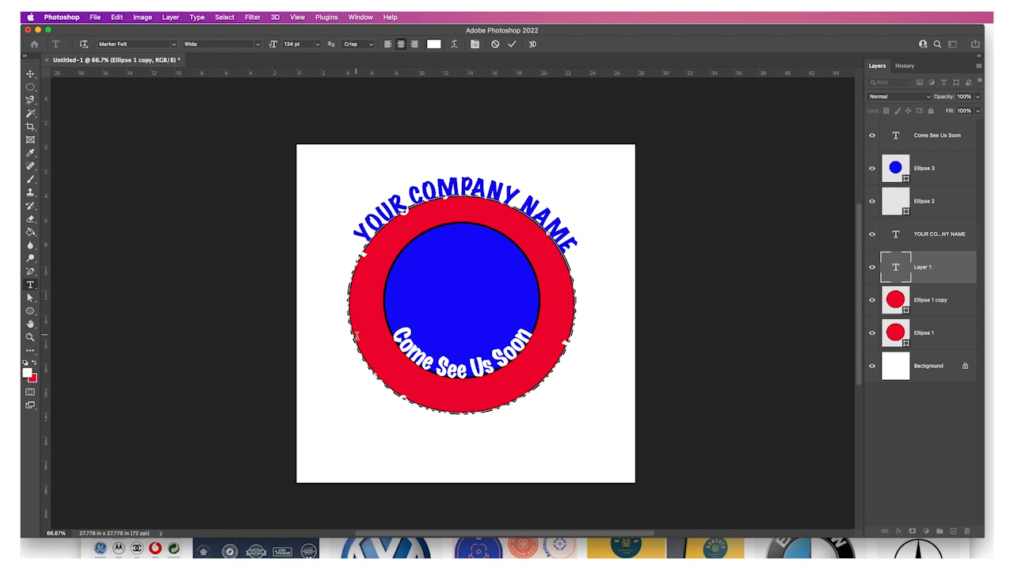
key(super)
key(super+a)
click(434, 43)
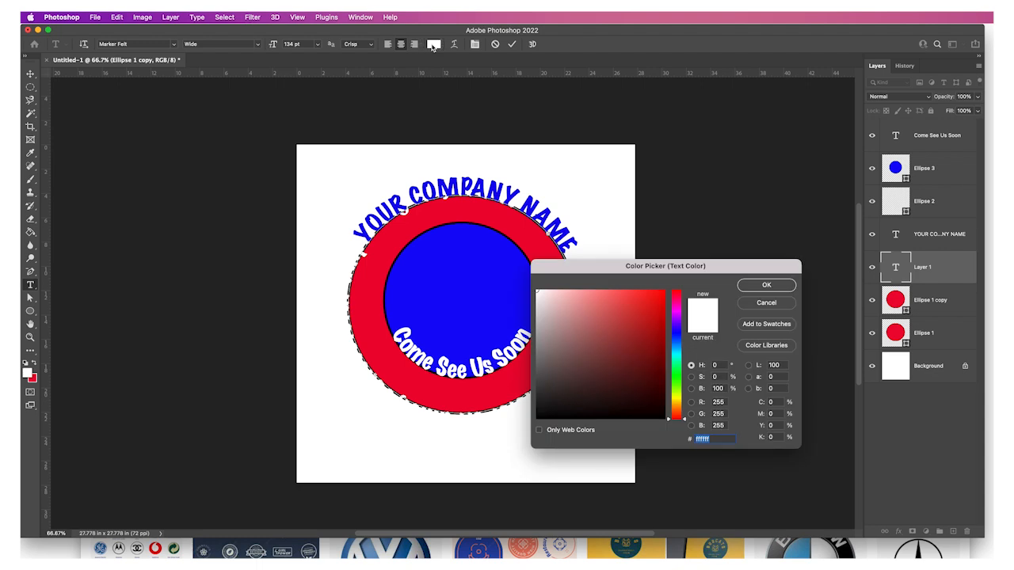
click(675, 400)
click(657, 300)
click(766, 286)
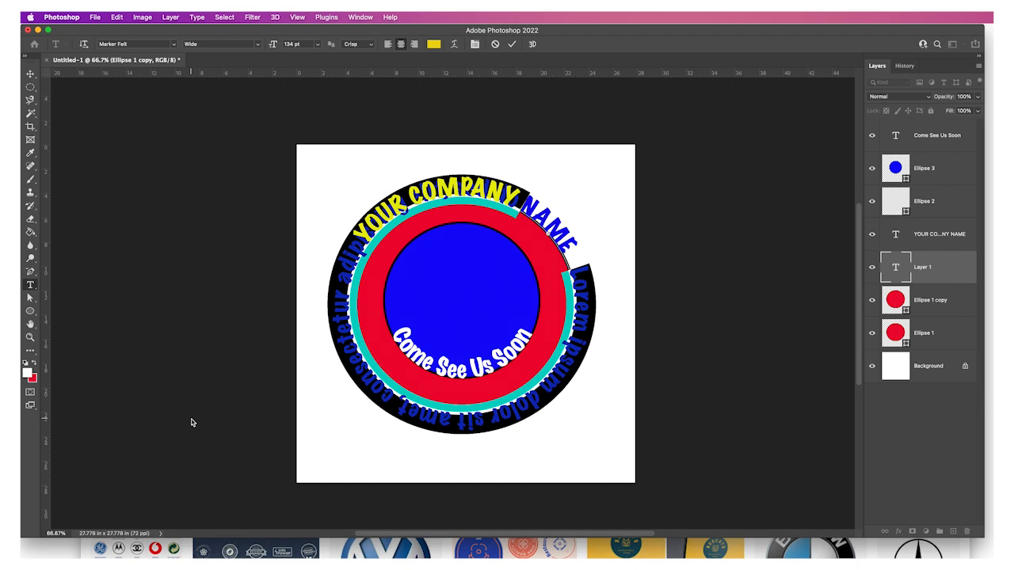
text(Open 2)
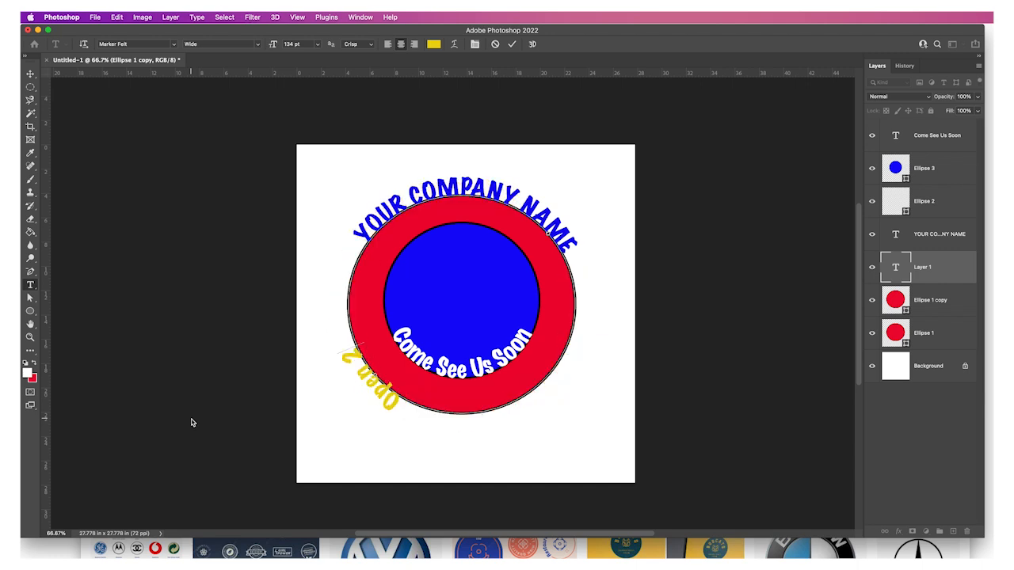
text(4 Hours)
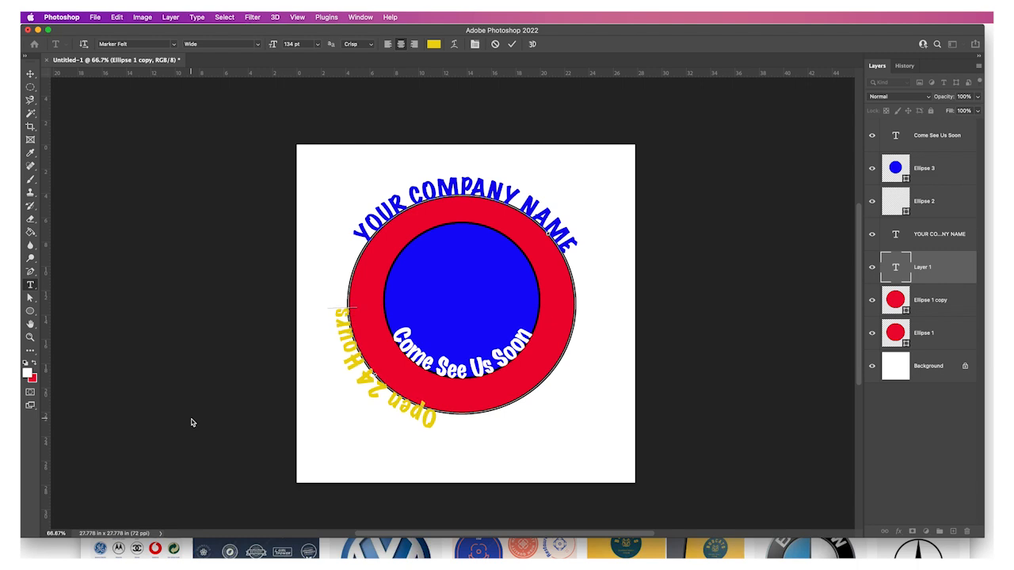
Flip "Open 24 Hours" to the inside of the red circle and centre it below "Come See Us Soon" with the Path Selection tool.
scroll(191, 422, right, 5)
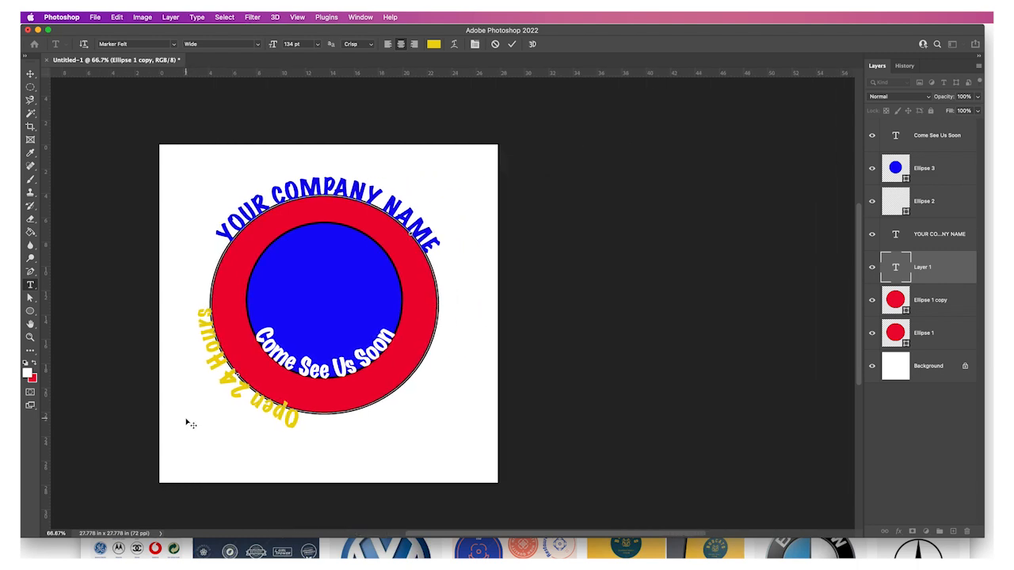
scroll(190, 420, left, 3)
click(30, 297)
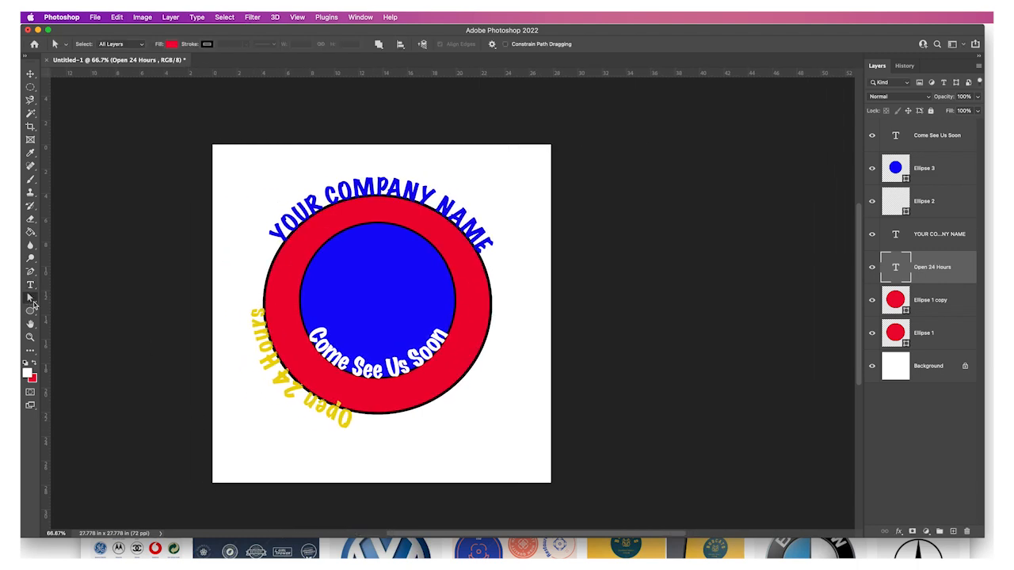
drag(342, 412, 375, 402)
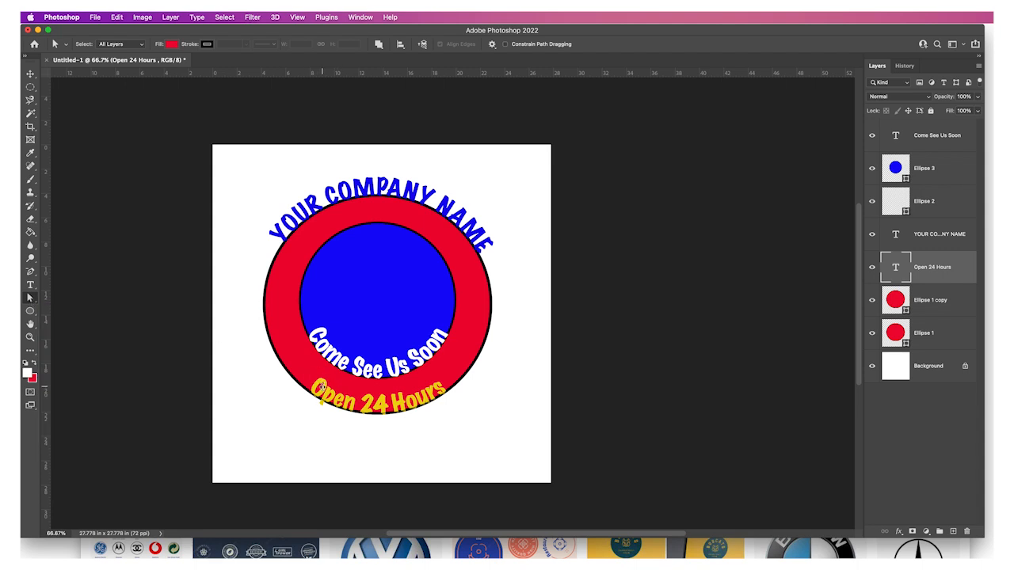
drag(322, 387, 373, 397)
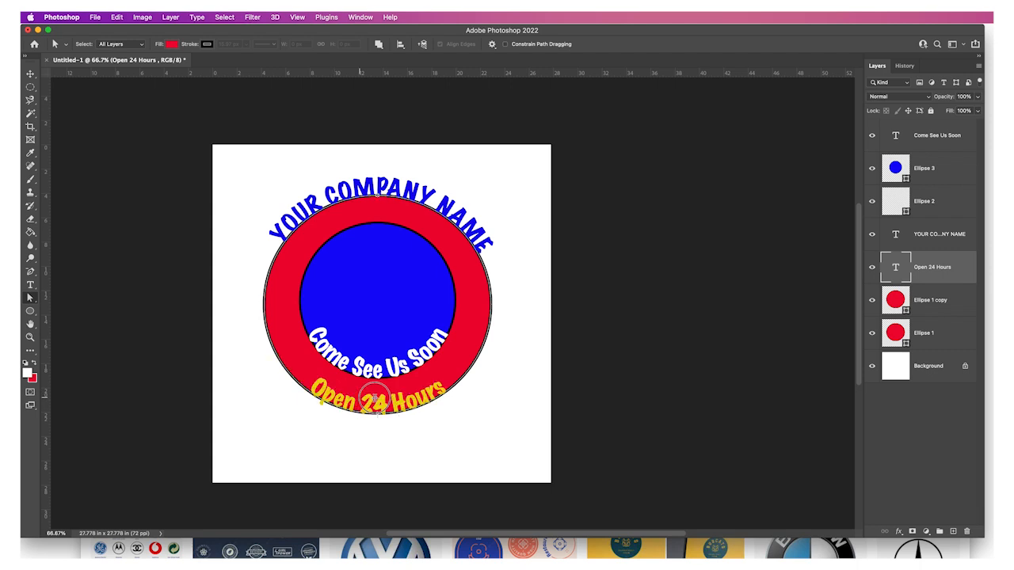
drag(376, 397, 377, 398)
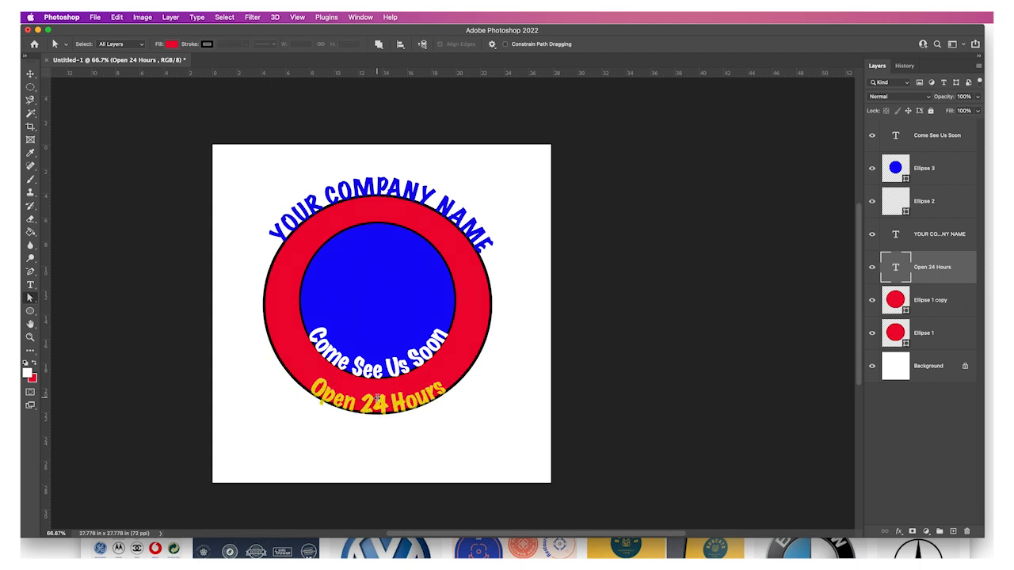